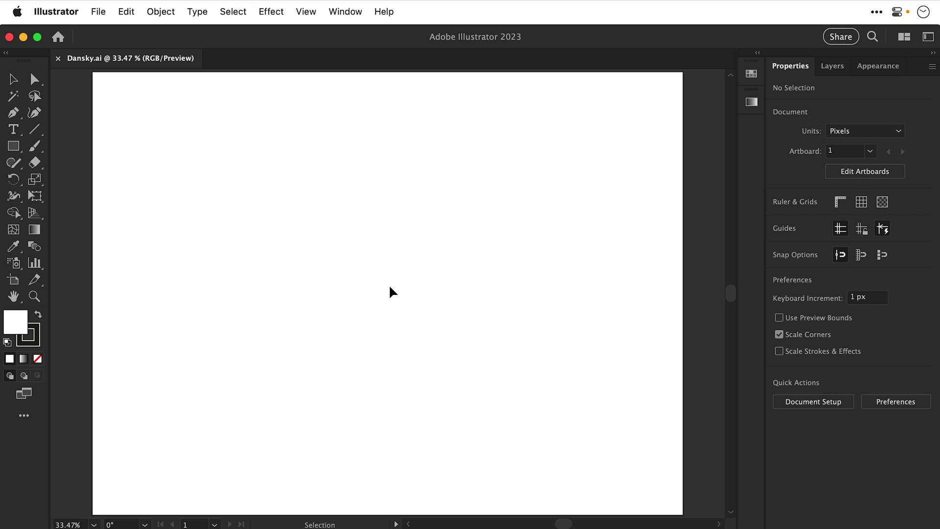
Step: Switch from Illustrator to Photoshop, where the blank 1600 × 1200 px Dansky.psd canvas is open
key(super+Tab)
key(super+Tab)
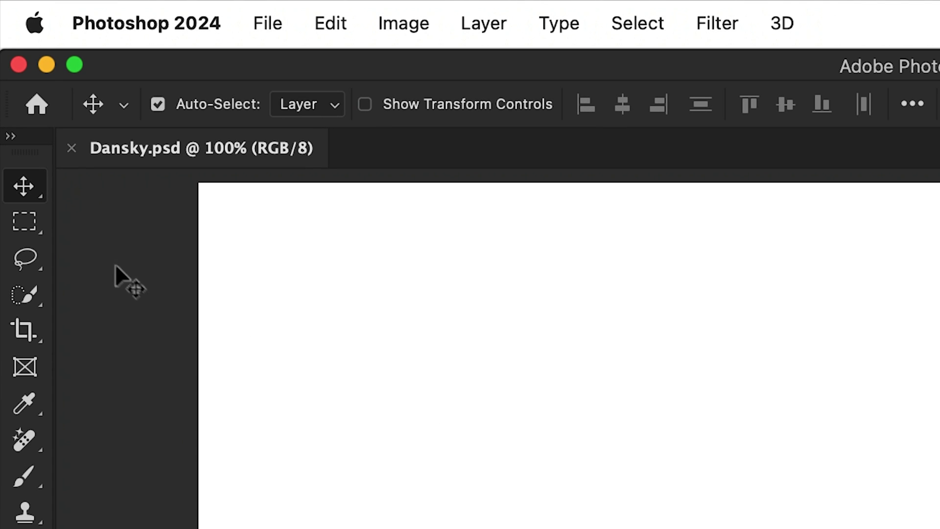
Step: Generative-fill a wide rectangle across the canvas centre with 'black brush stroke'
click(38, 218)
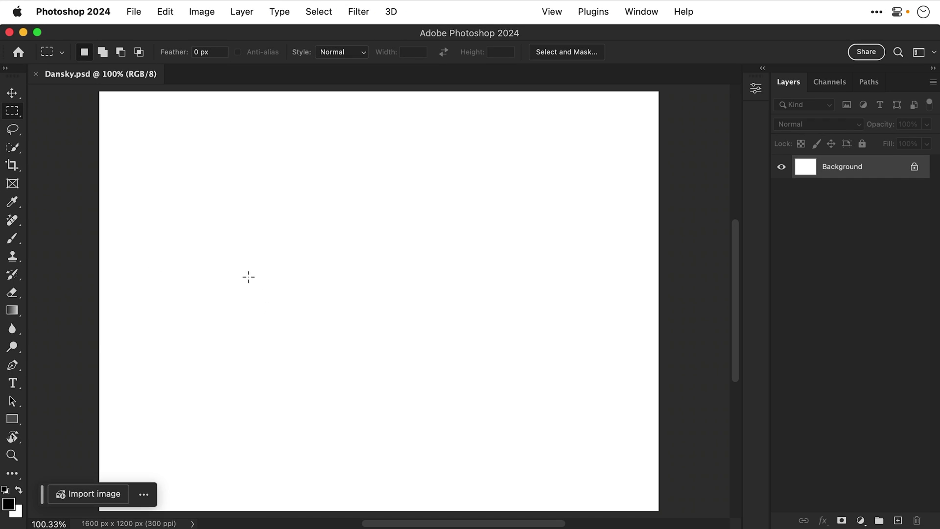
drag(249, 276, 513, 347)
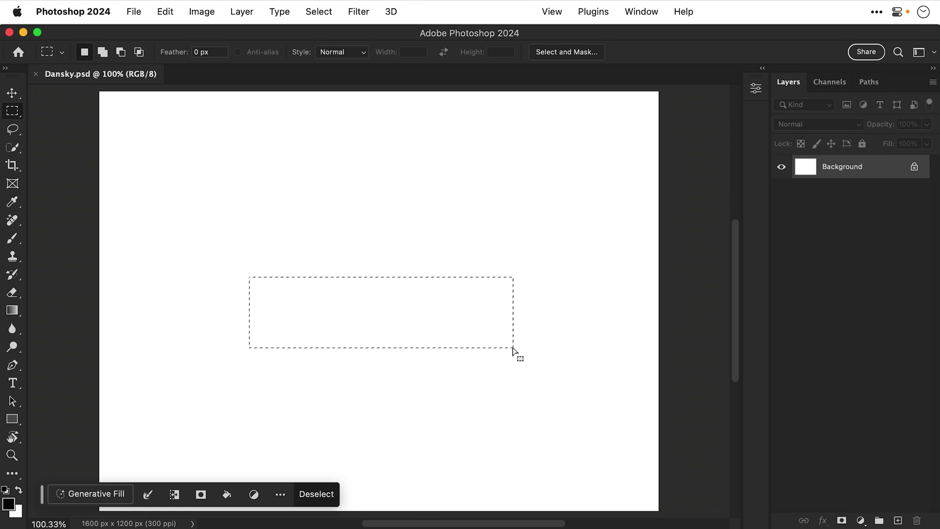
click(100, 494)
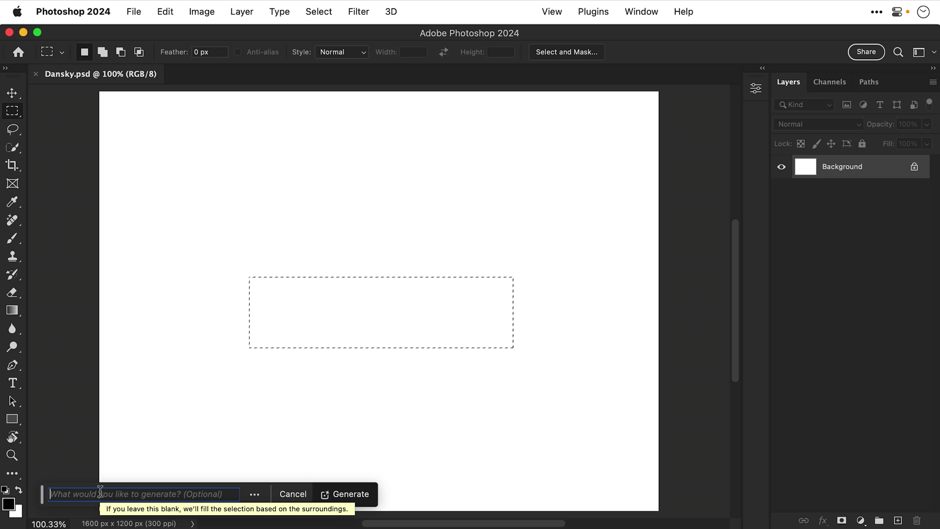
text(black brush stroke)
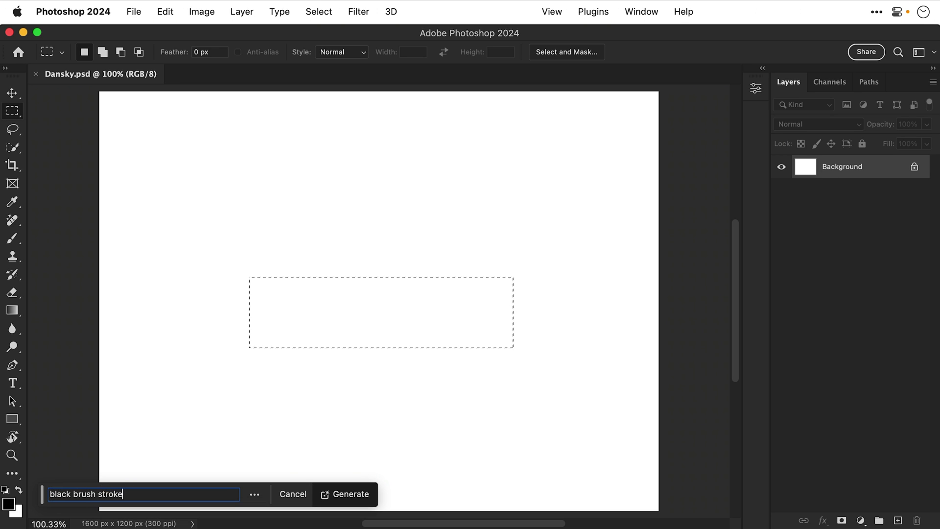
key(Return)
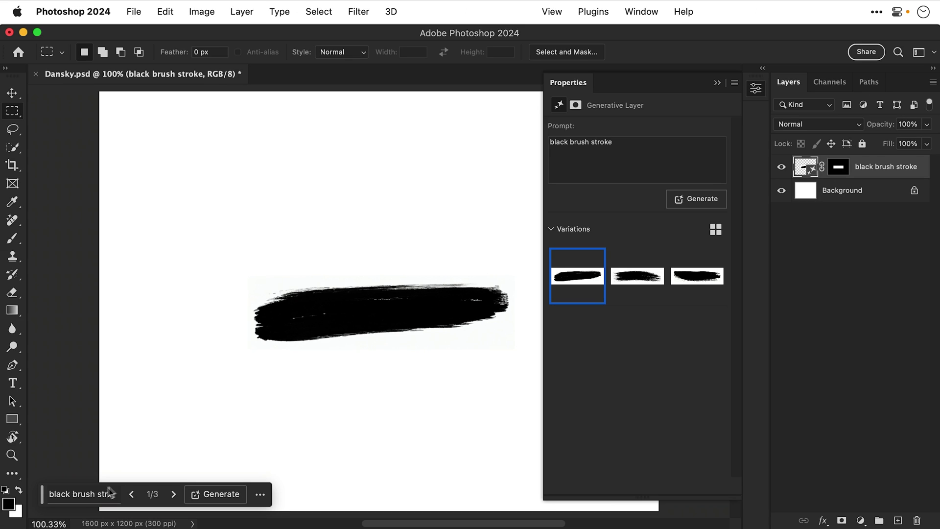
Step: Compare the three generated variations and keep the first one
click(629, 282)
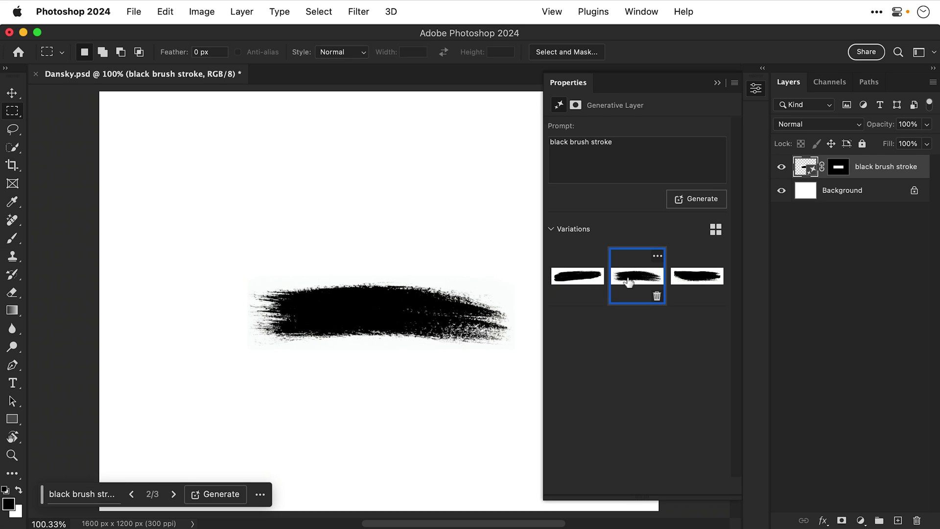
click(705, 280)
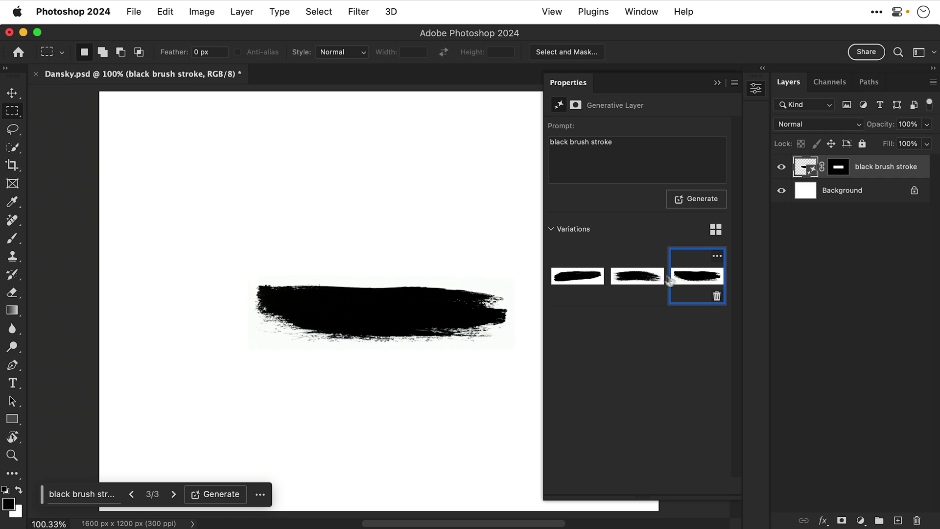
click(573, 279)
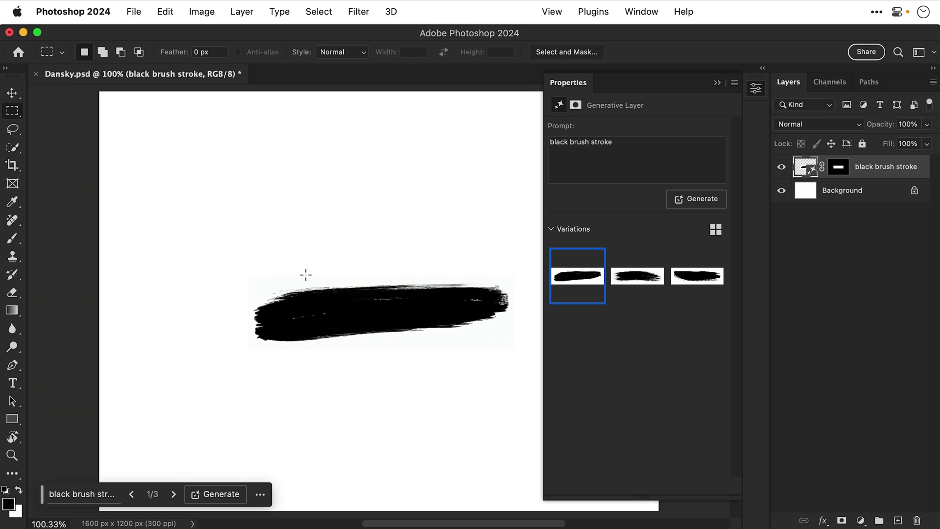
Step: Free-transform the stroke, moving it and skewing its top-left corner and bottom edge
key(v)
key(super+t)
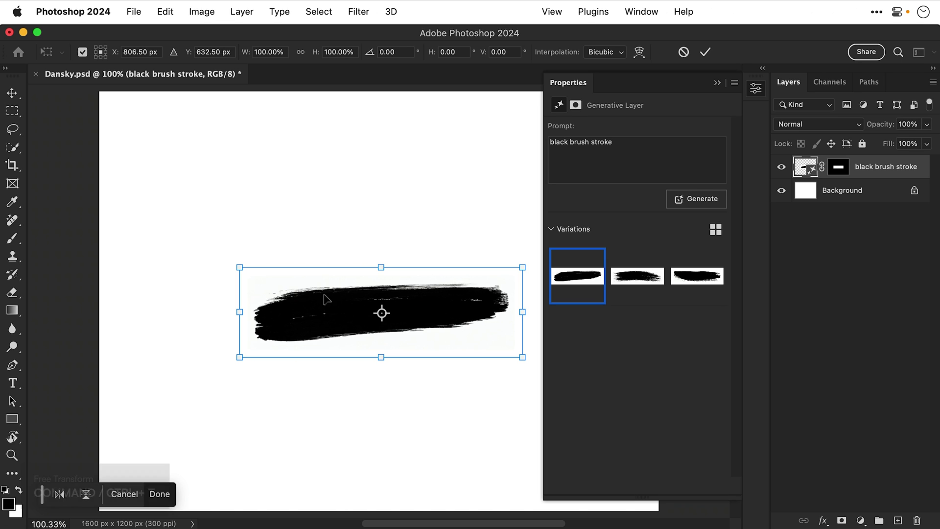
drag(336, 312, 325, 153)
key(super+minus)
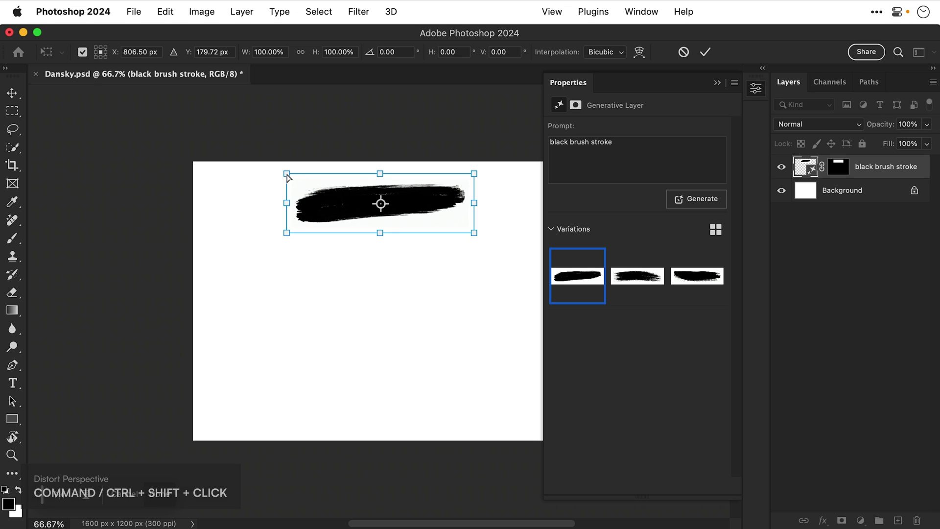
drag(287, 177, 286, 151)
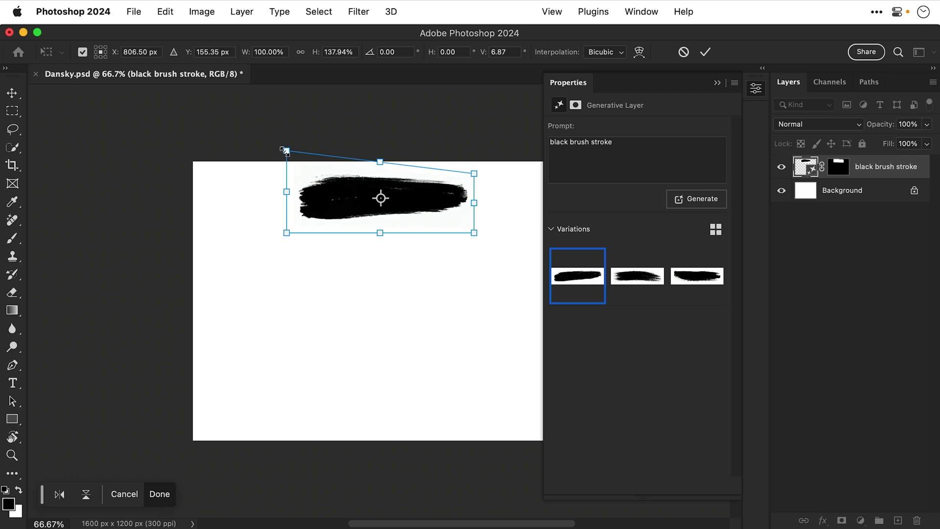
drag(337, 203, 338, 416)
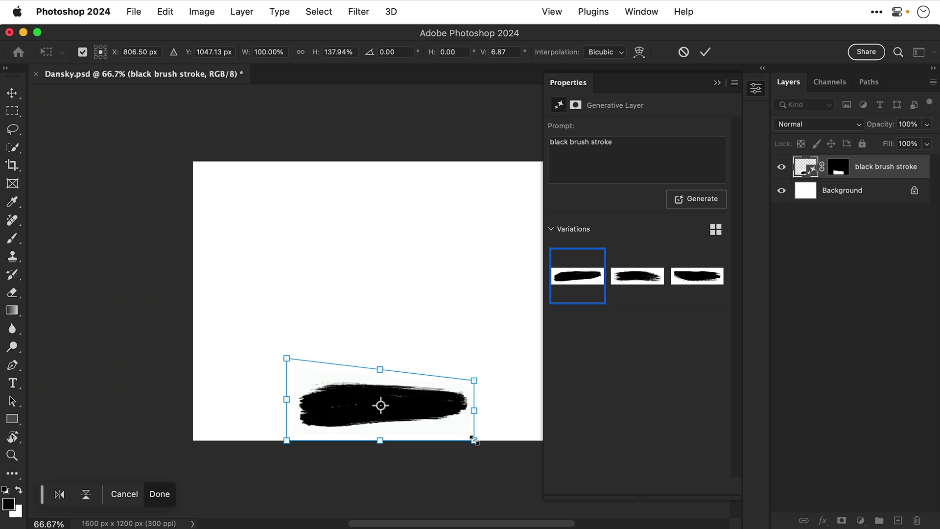
drag(474, 440, 474, 455)
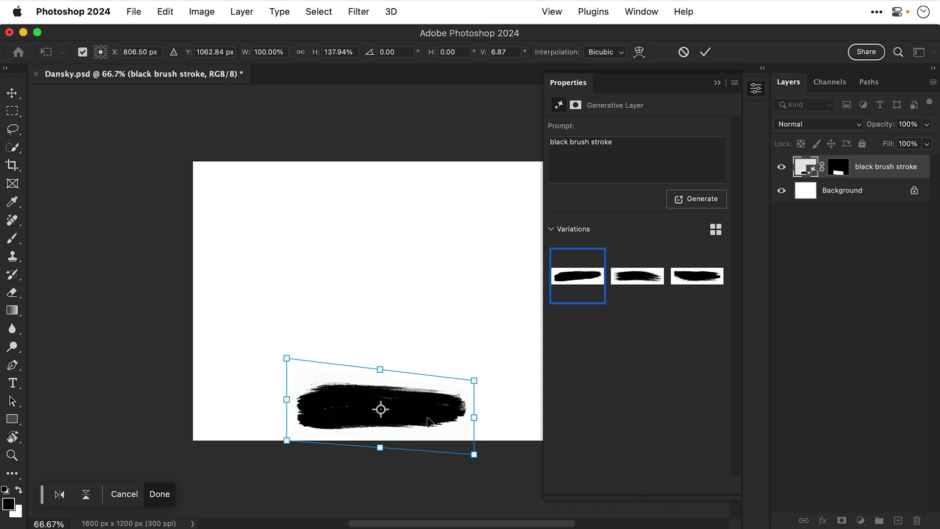
Step: Refine the skew to about 4.44° with the stroke centred vertically, then view at 100%
drag(425, 403, 430, 195)
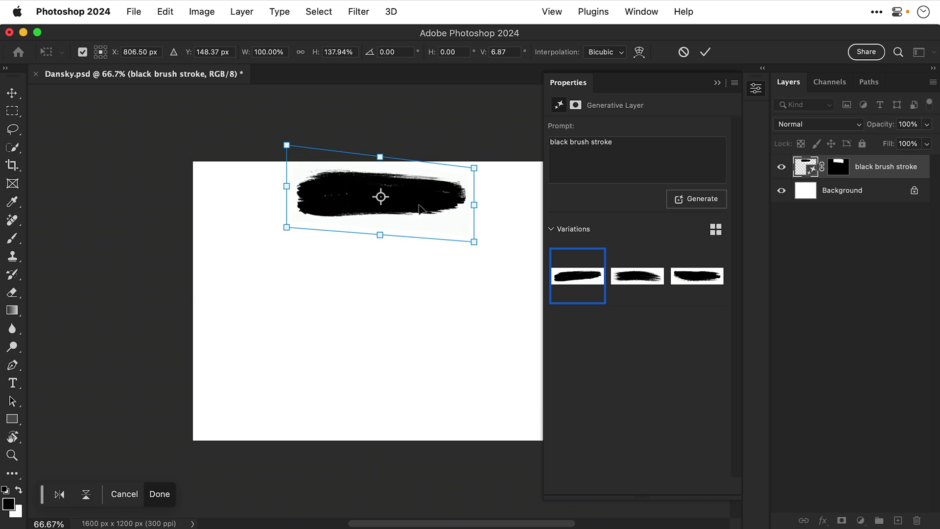
drag(475, 170, 473, 159)
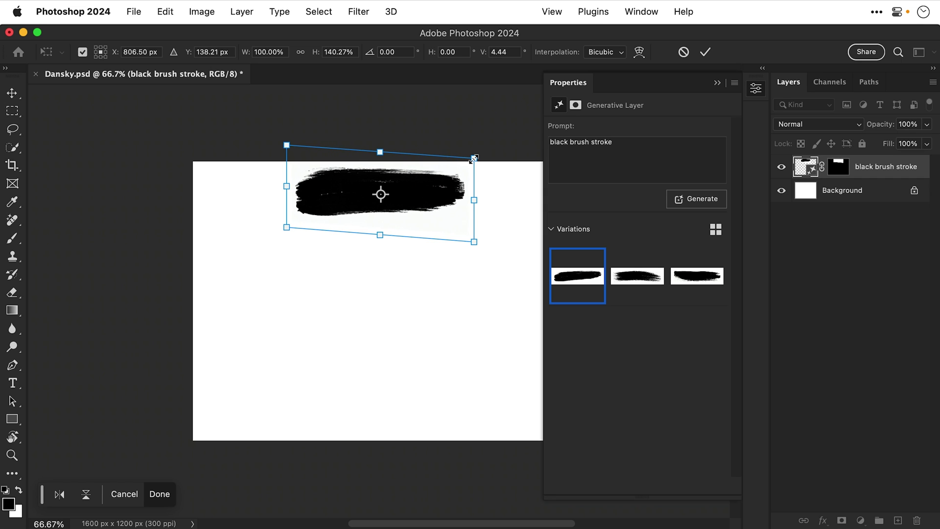
drag(428, 195, 426, 300)
key(Return)
click(756, 89)
key(super+0)
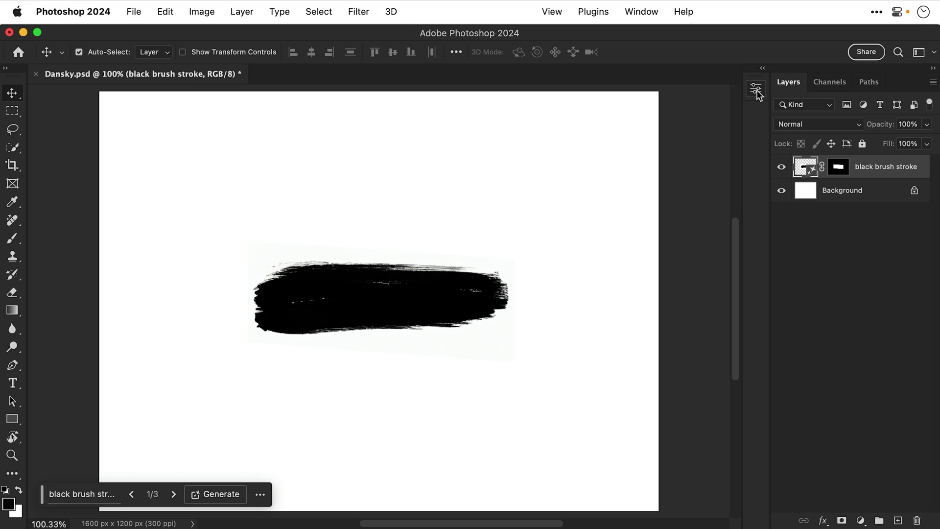
Step: Convert the black brush stroke layer to a smart object, then rasterize it to pixels
right_click(877, 174)
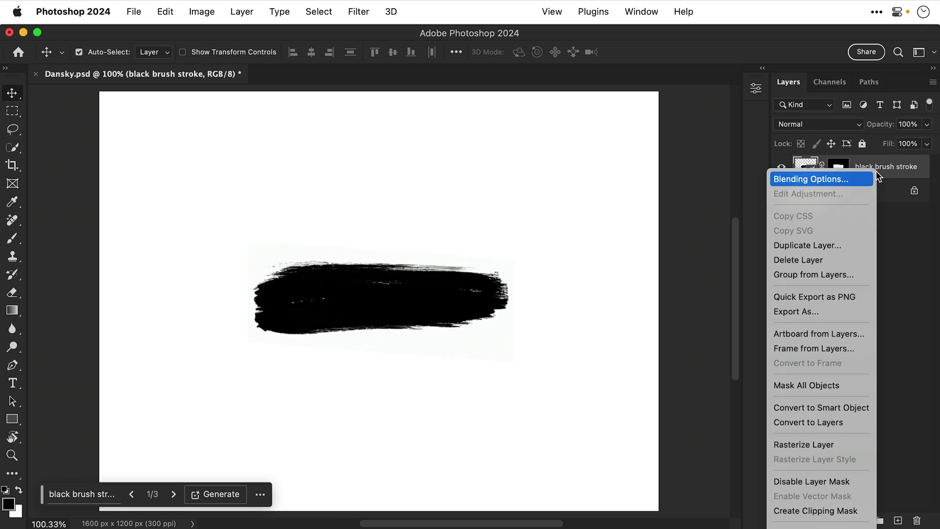
click(831, 410)
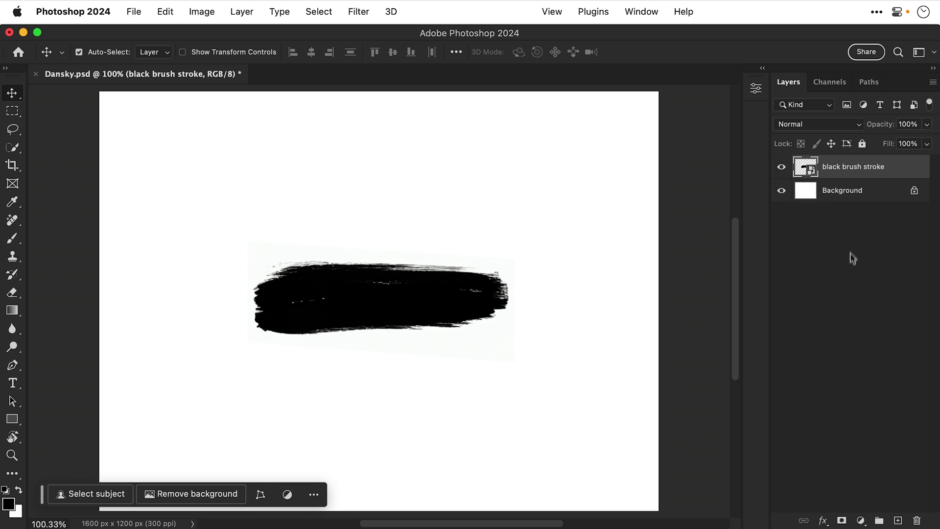
right_click(860, 165)
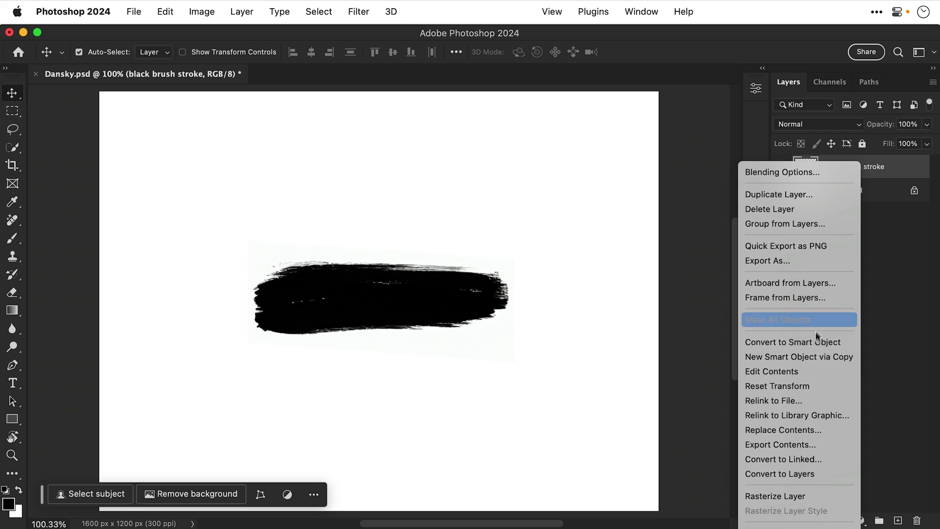
click(783, 496)
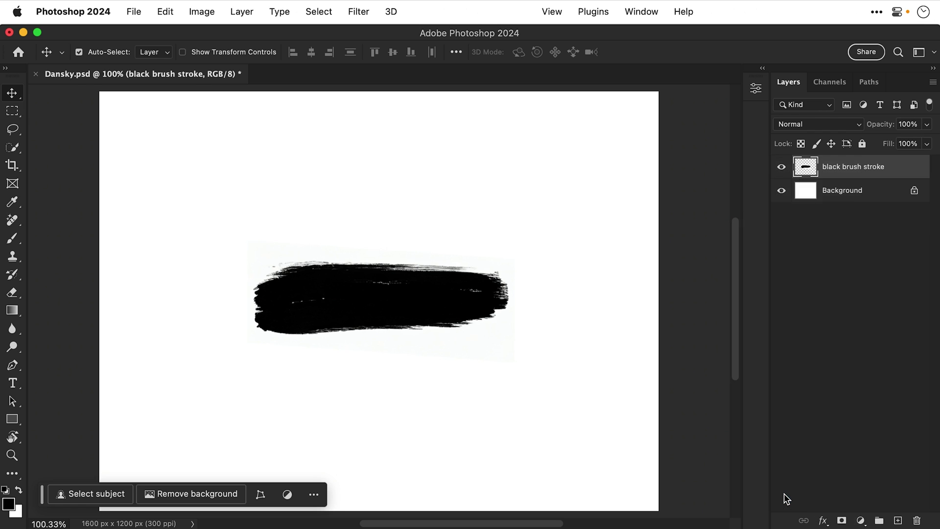
Step: Delete thin strips above and below the stroke, leaving a straight-edged horizontal band
key(m)
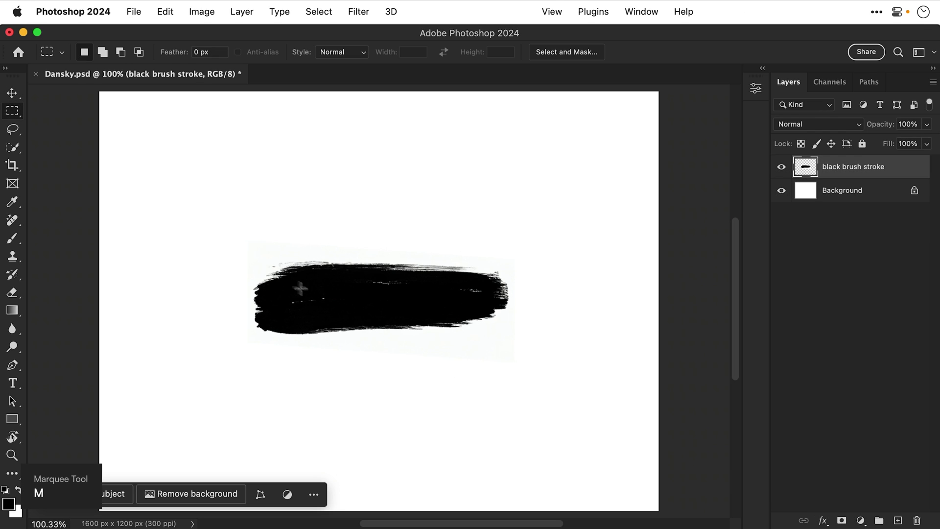
mouse_move(212, 229)
mouse_down()
mouse_move(460, 252)
mouse_move(537, 283)
mouse_up()
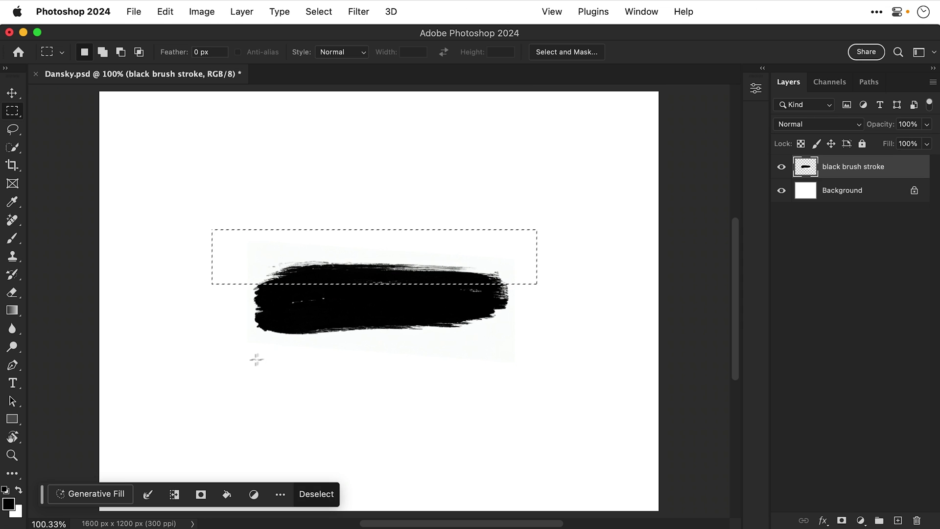
mouse_move(228, 354)
mouse_down()
mouse_move(237, 363)
mouse_move(363, 359)
mouse_move(501, 333)
mouse_move(527, 317)
mouse_up()
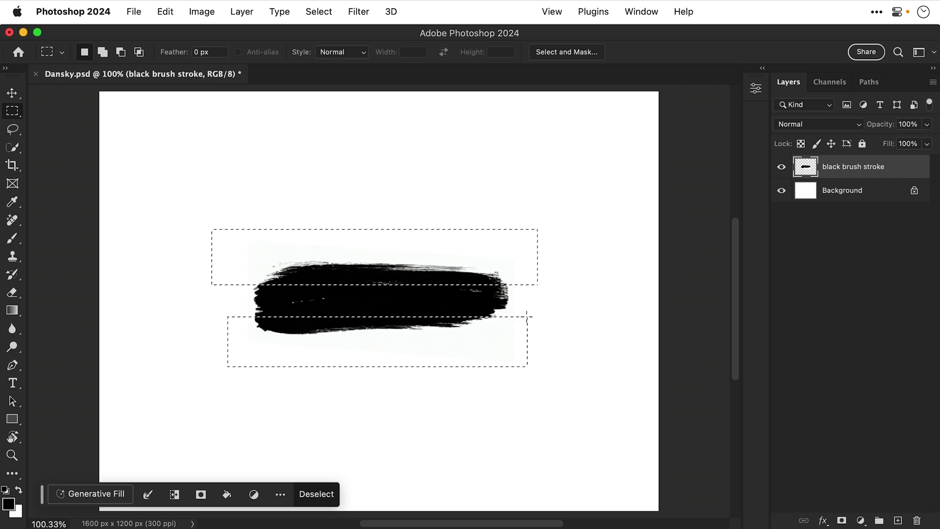
key(Delete)
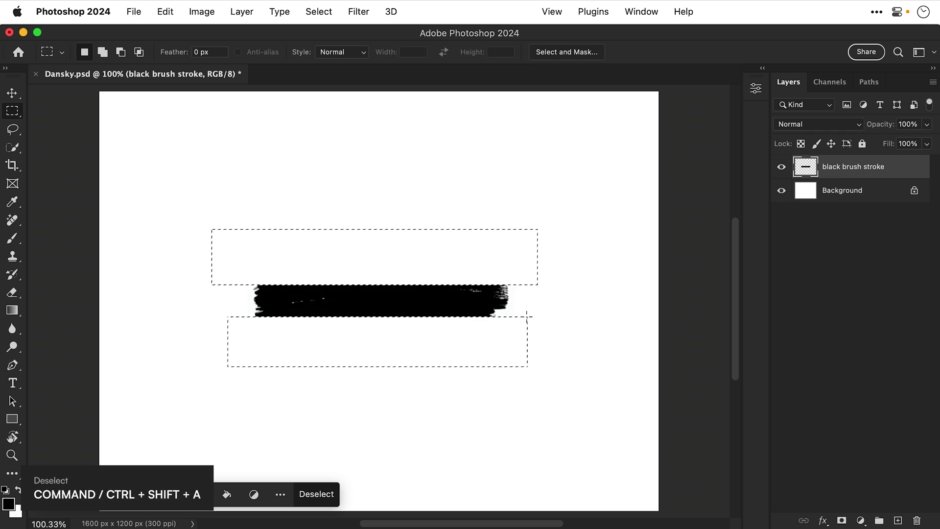
key(super+d)
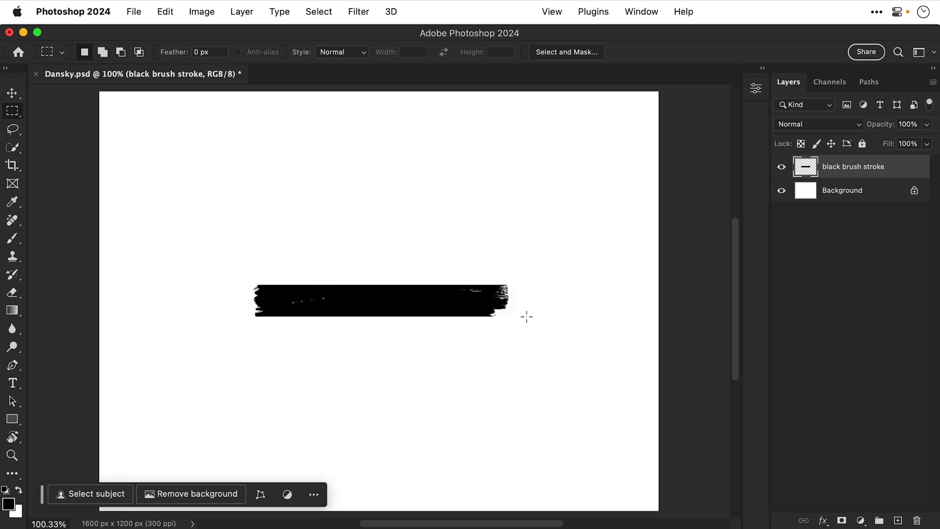
Step: Stretch the black band taller from its top edge and erase its sharp corners
key(v)
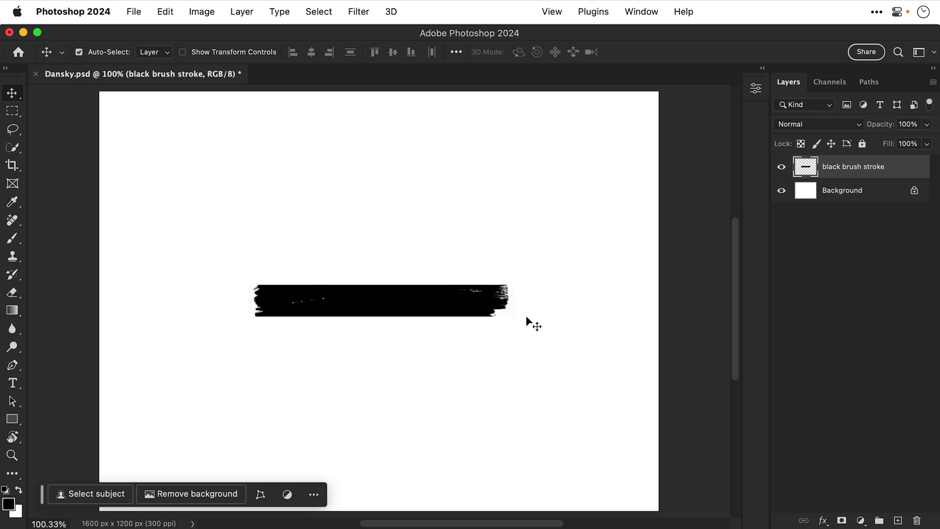
key(super+t)
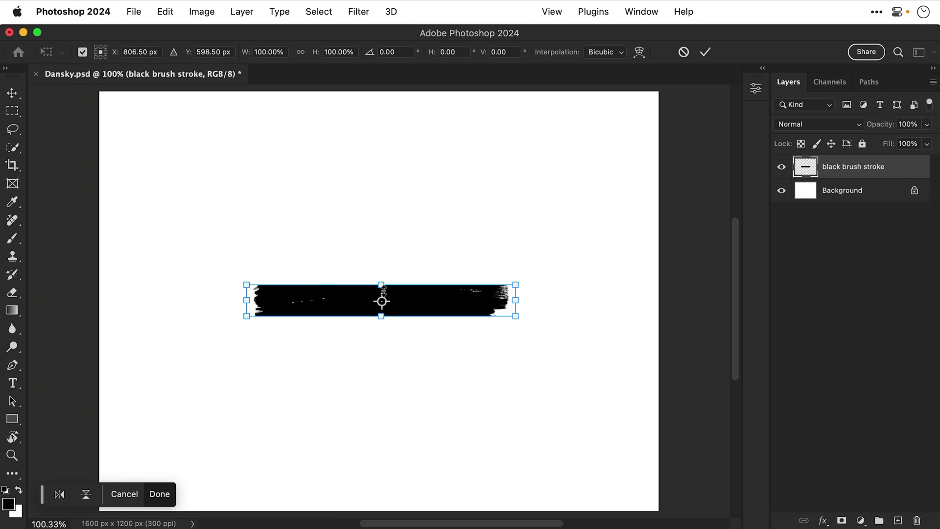
drag(381, 284, 381, 276)
key(Return)
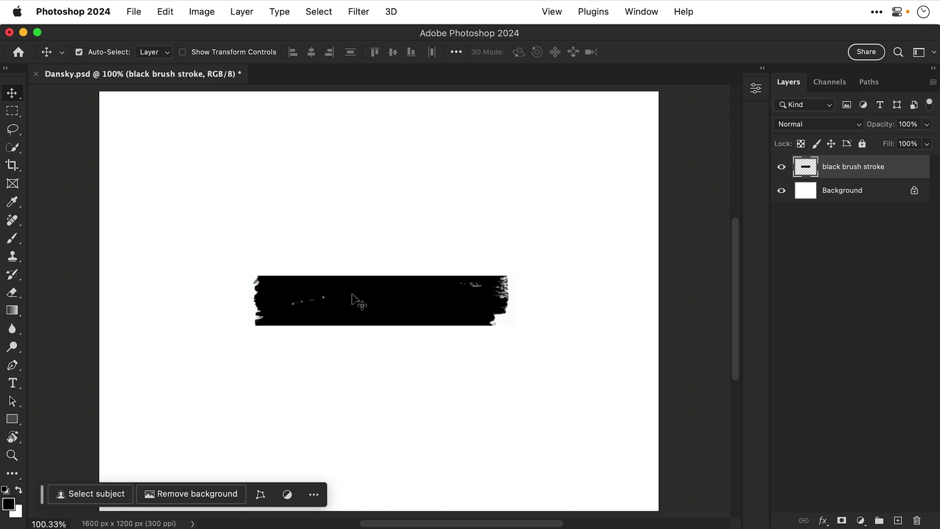
key(e)
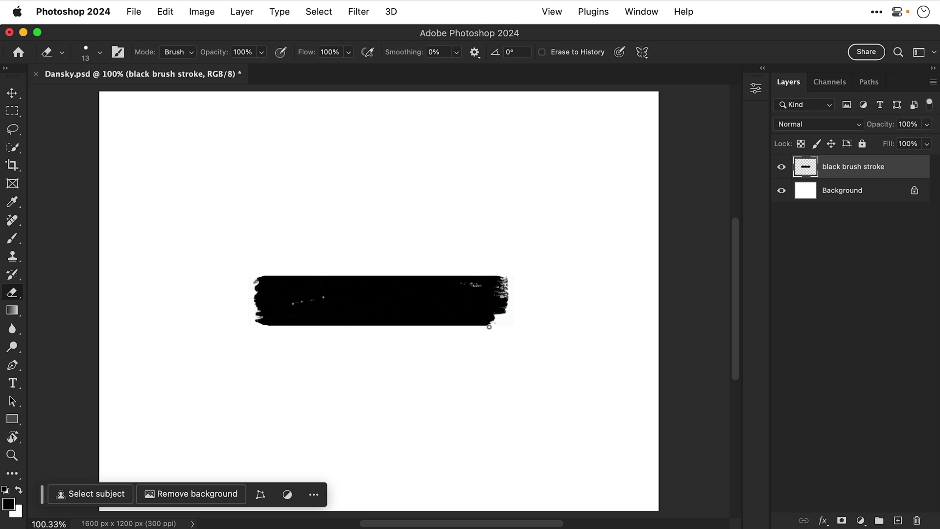
key(v)
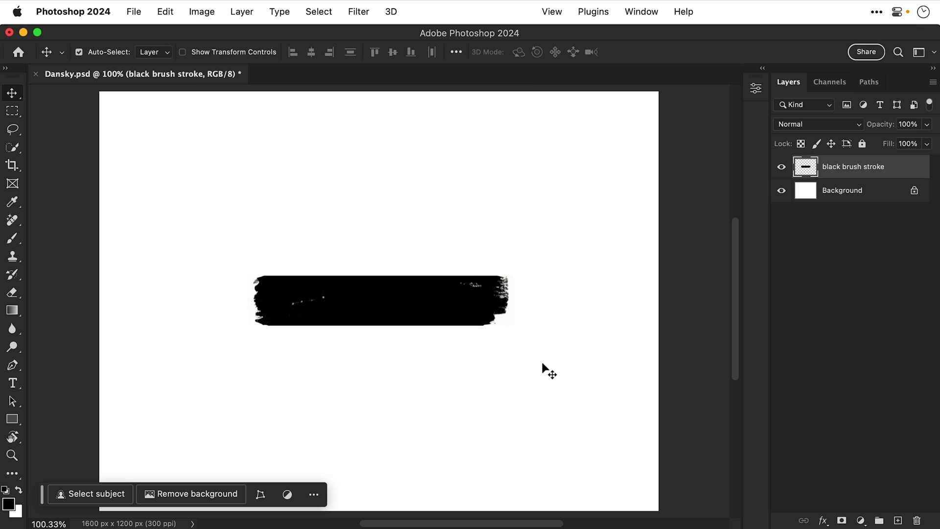
Step: Quick Export the black brush stroke layer as black brush stroke.png to the Desktop
right_click(853, 168)
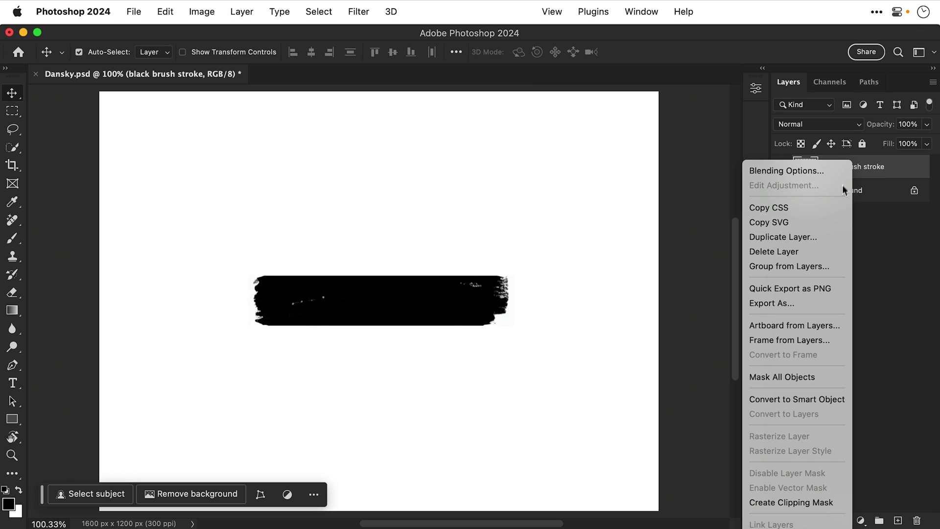
click(808, 291)
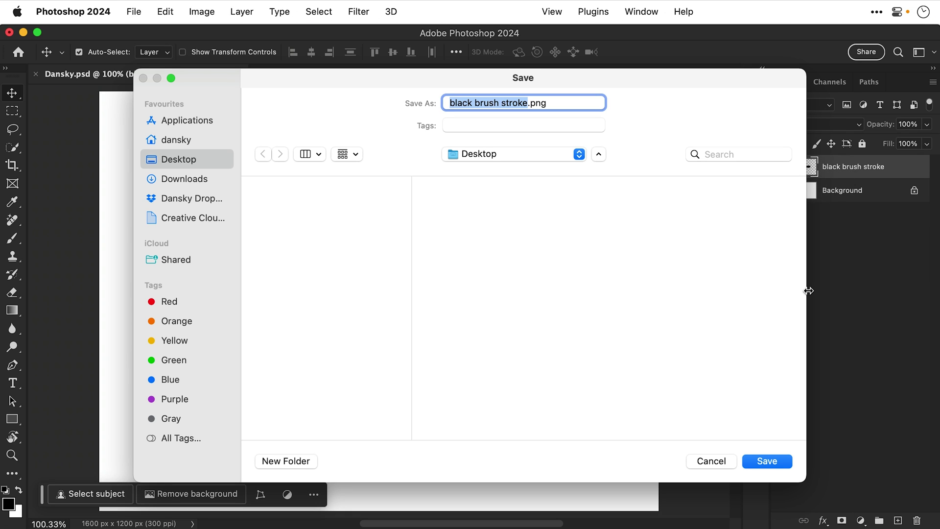
key(Return)
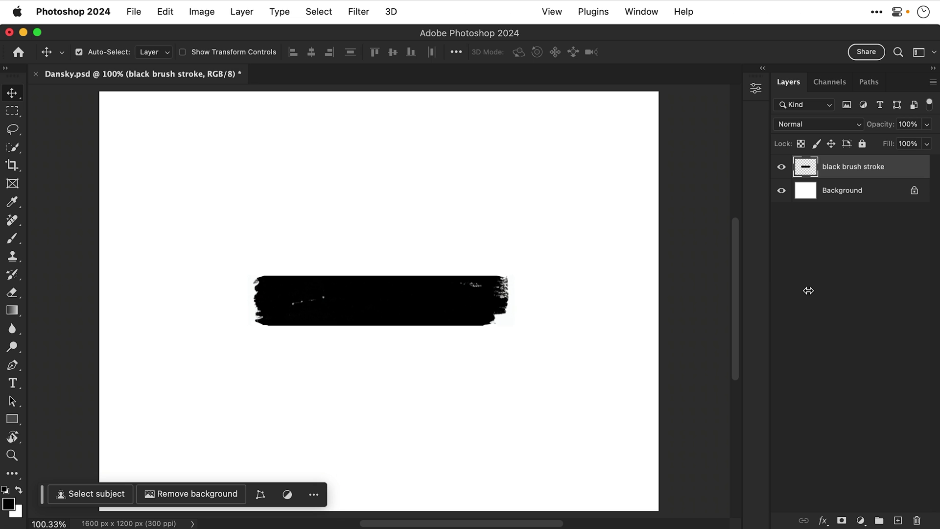
Step: Place black brush stroke.png on the Dansky.ai artboard at about 1022 × 190 px
key(super+Tab)
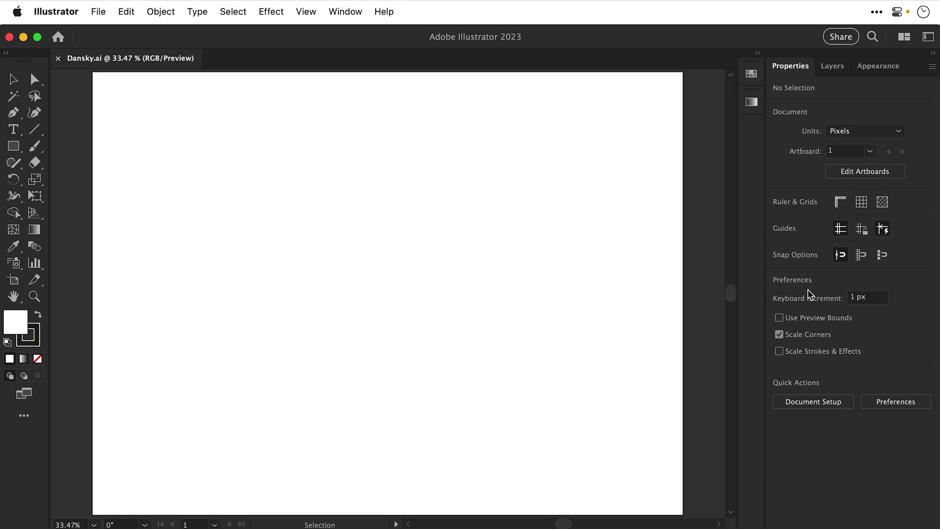
click(98, 11)
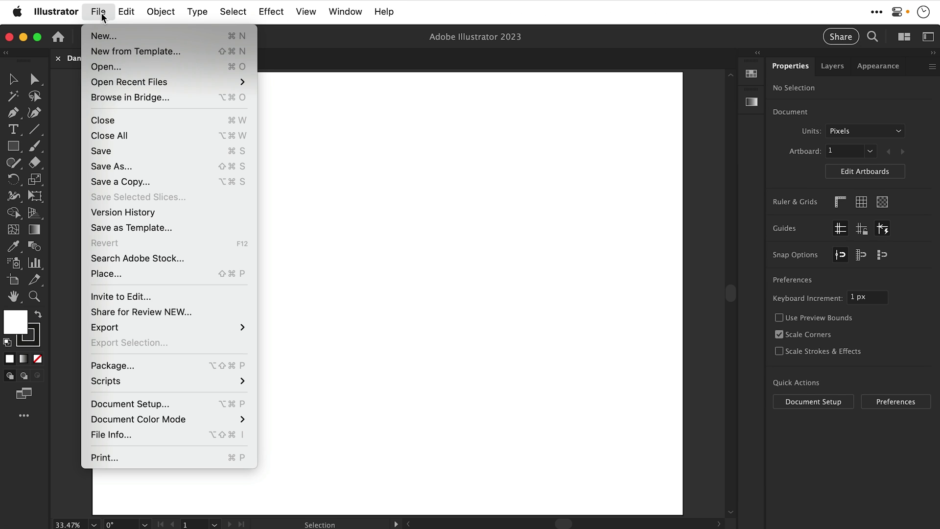
click(102, 275)
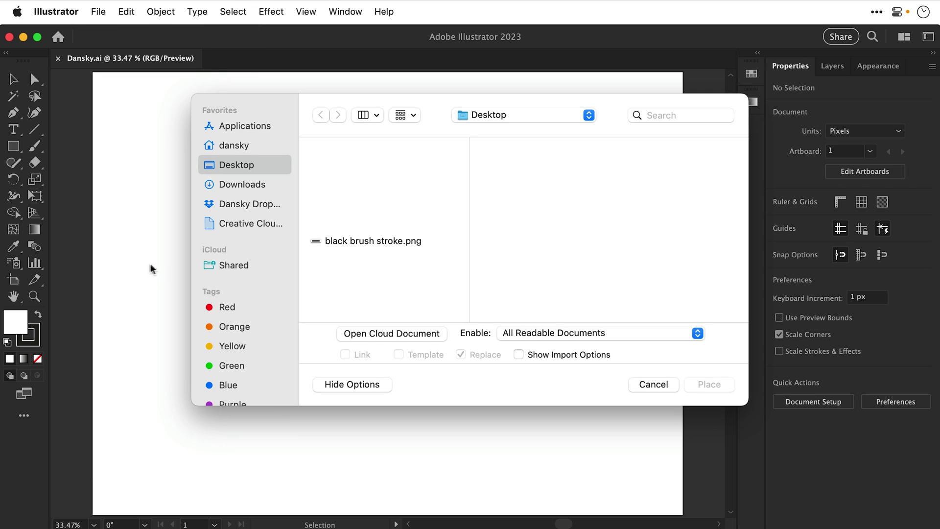
click(342, 241)
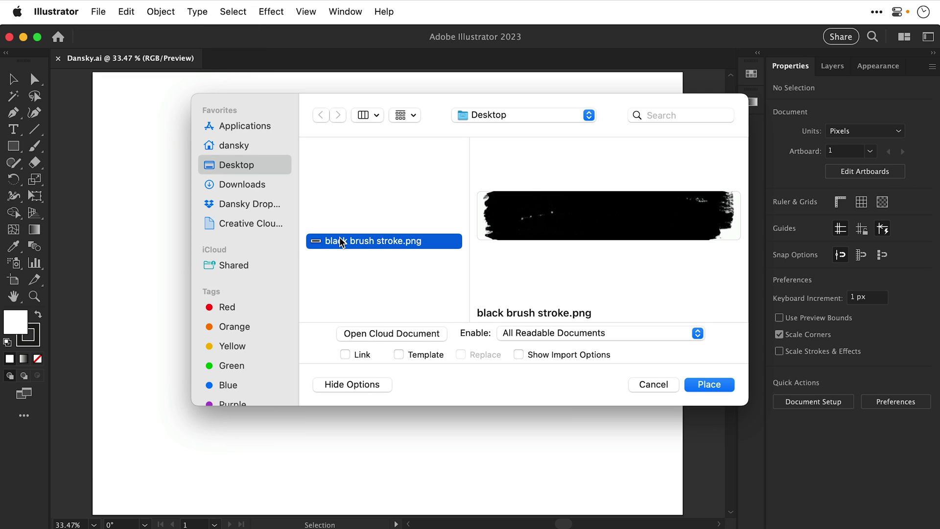
double_click(341, 241)
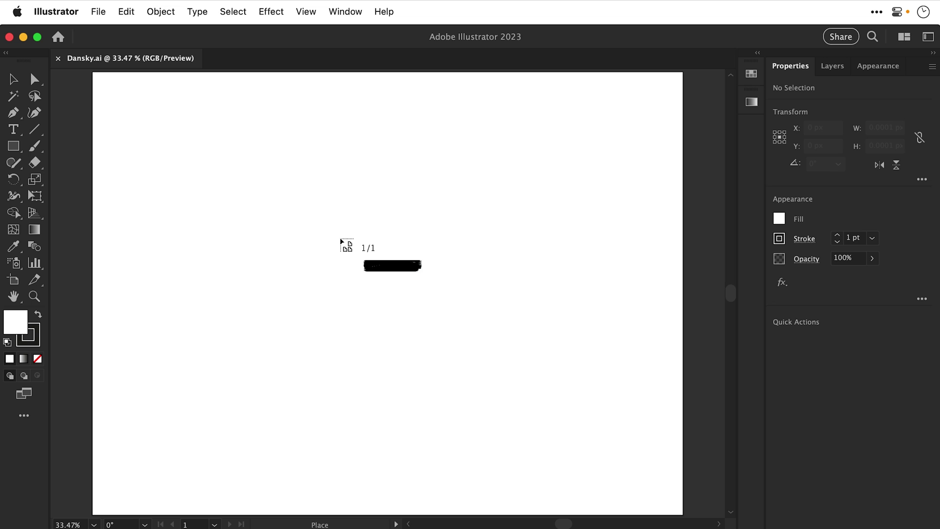
click(340, 239)
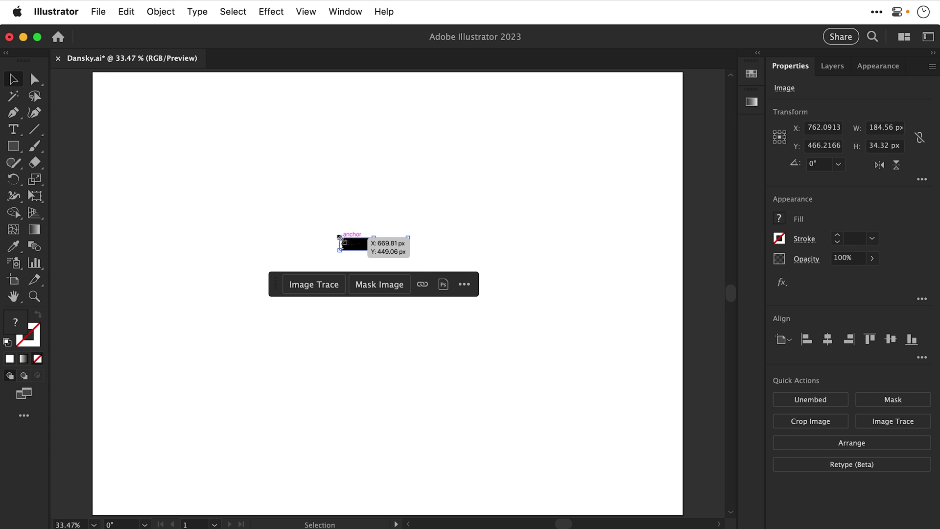
mouse_move(341, 239)
mouse_down()
mouse_move(405, 243)
mouse_move(564, 148)
mouse_up()
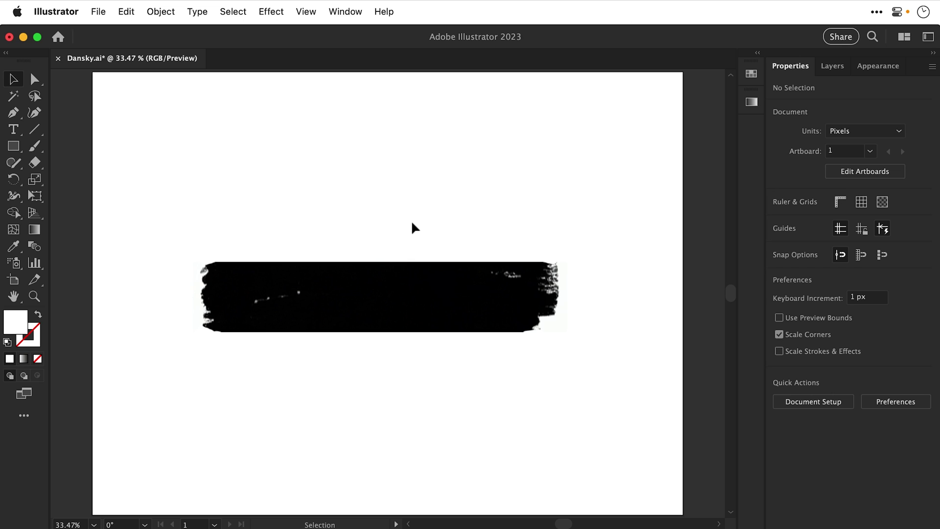
Step: Image-trace the brush stroke image with the [Default] preset
click(391, 284)
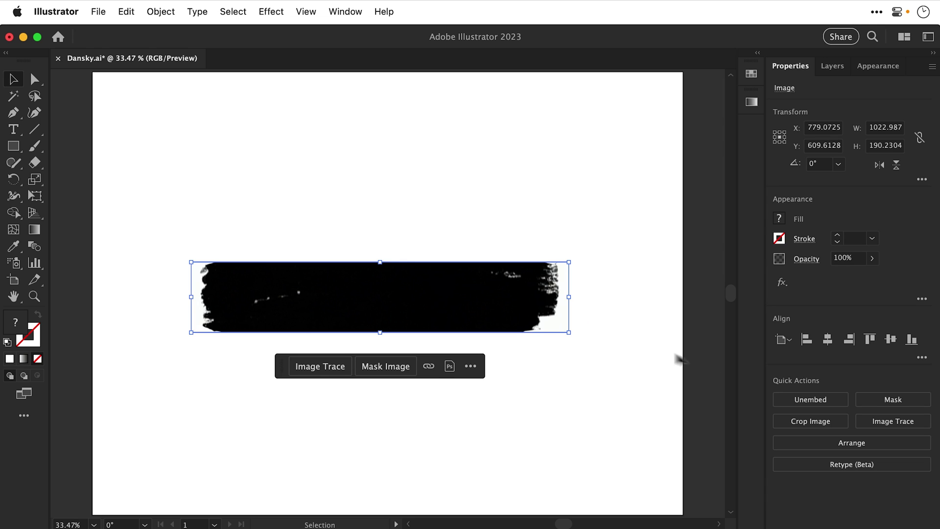
click(876, 422)
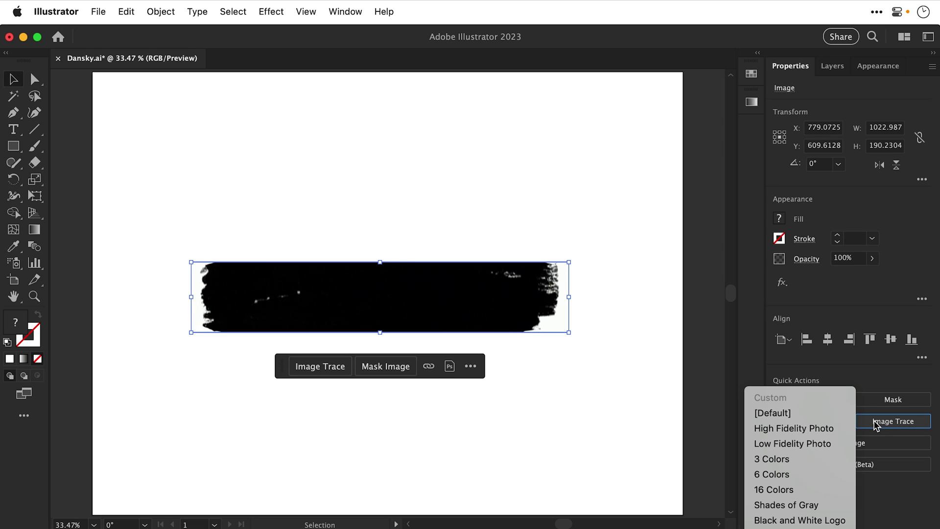
click(828, 417)
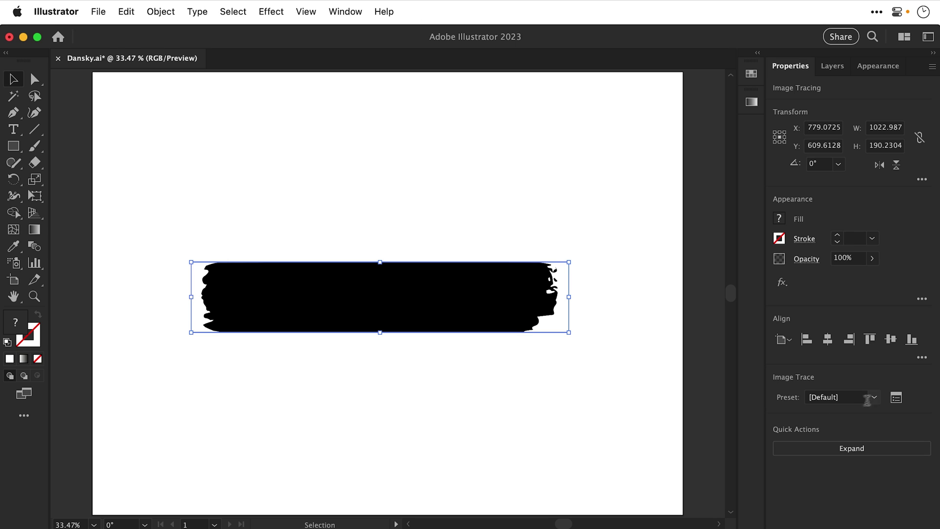
Step: Set the trace to ignore white, no line snapping, 1 px noise and 0% corners
click(896, 398)
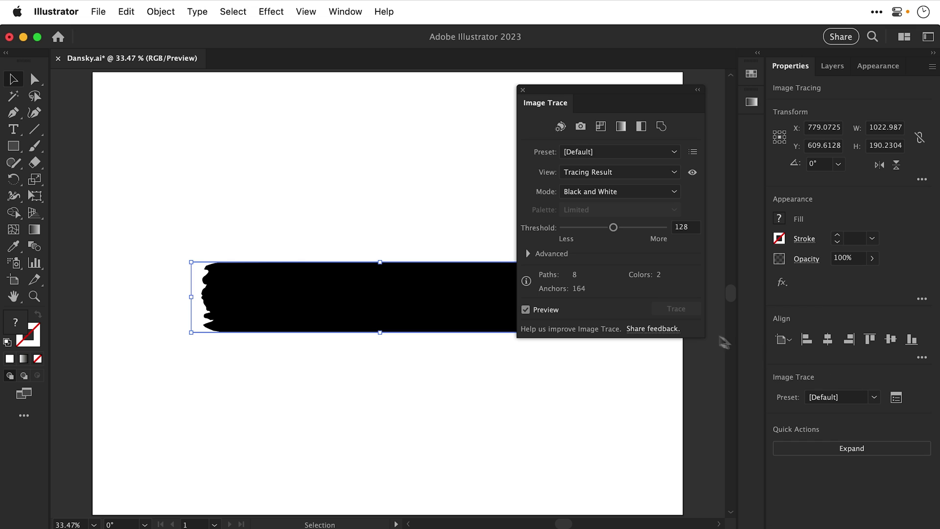
click(528, 254)
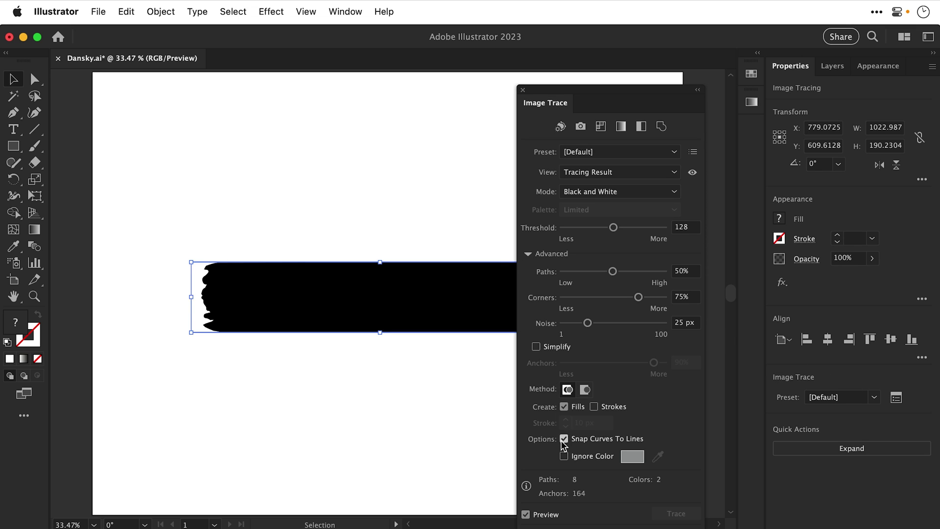
click(564, 456)
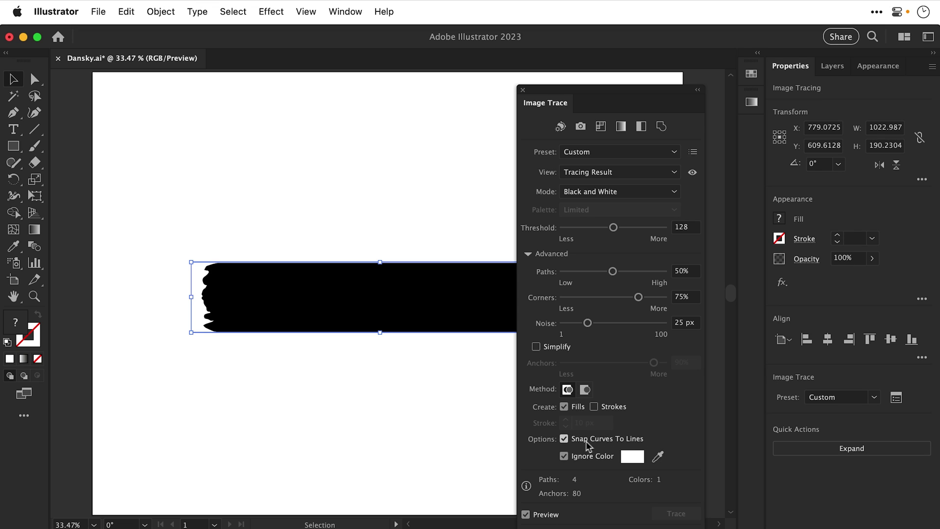
click(564, 440)
drag(587, 323, 558, 326)
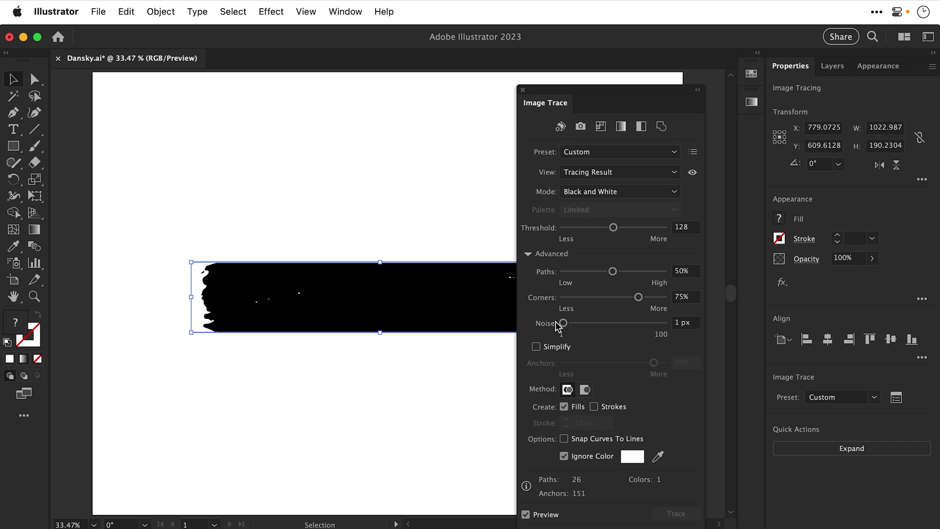
drag(636, 298, 558, 301)
click(692, 153)
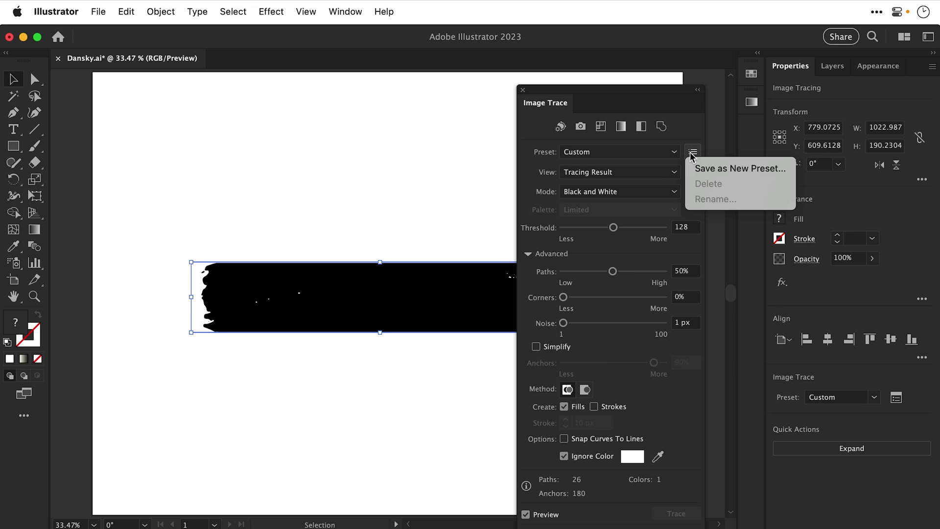
click(692, 155)
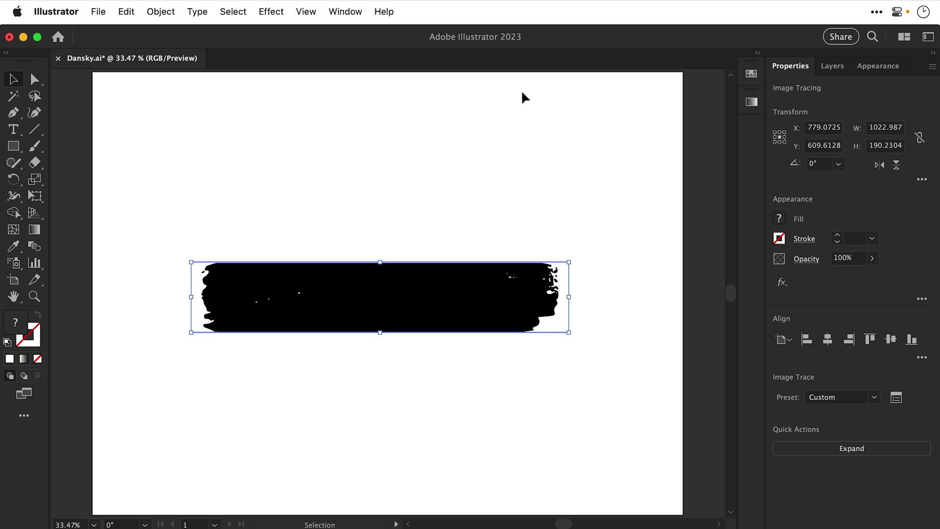
Step: Expand the trace into black vector paths (about 966 × 189 px) and place the Brushes panel beside it
click(884, 454)
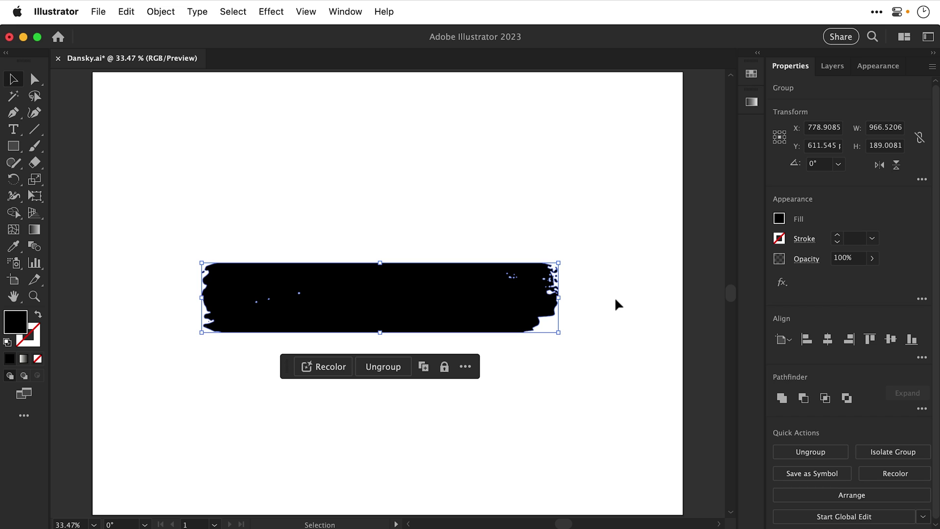
click(350, 14)
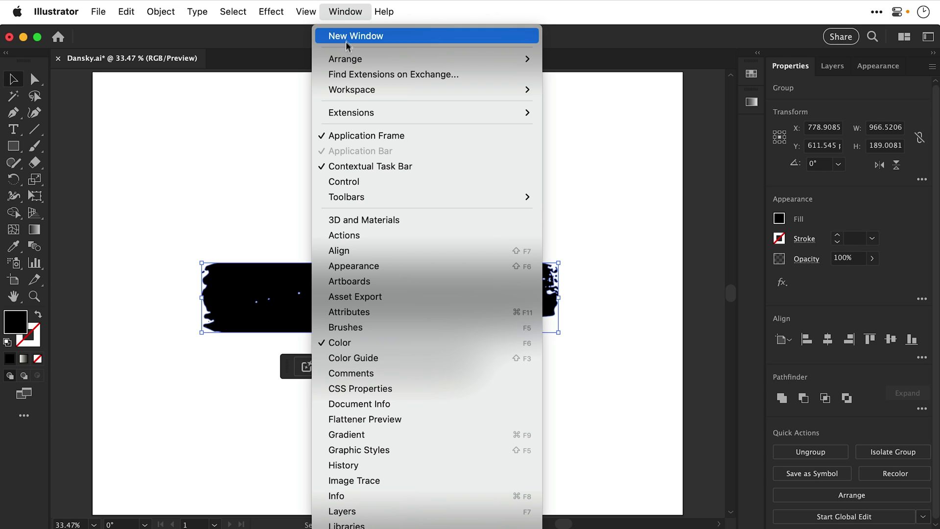
click(341, 328)
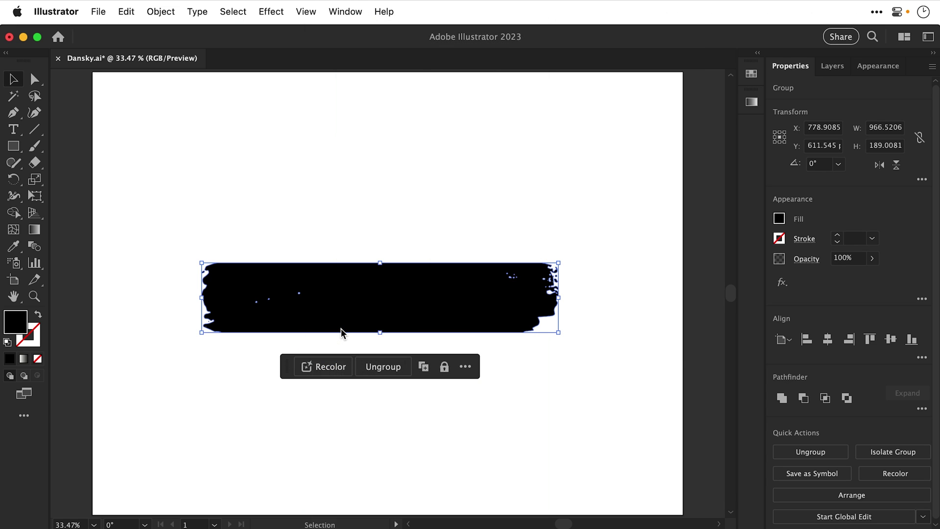
drag(623, 312, 570, 91)
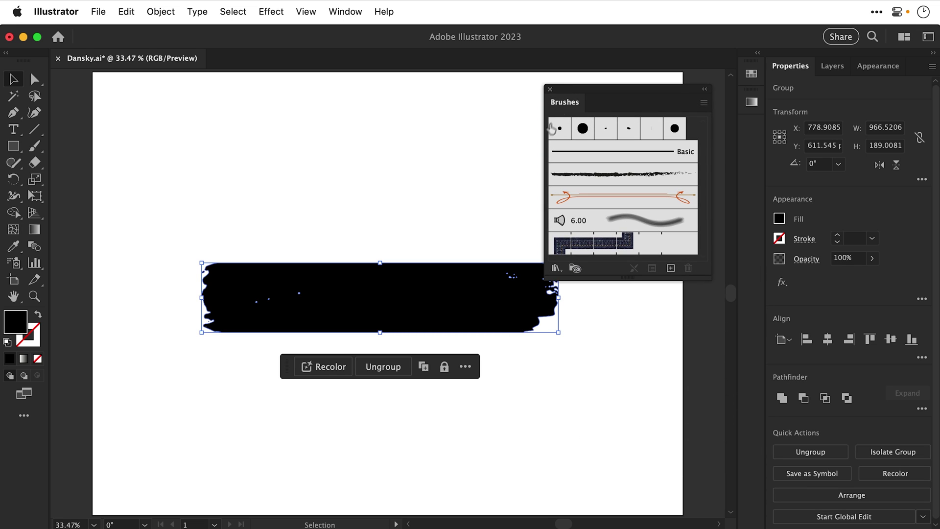
Step: Make the black stroke into Art Brush 1, pulling the right stretch guide inward, with Tints colorization
drag(491, 290, 597, 205)
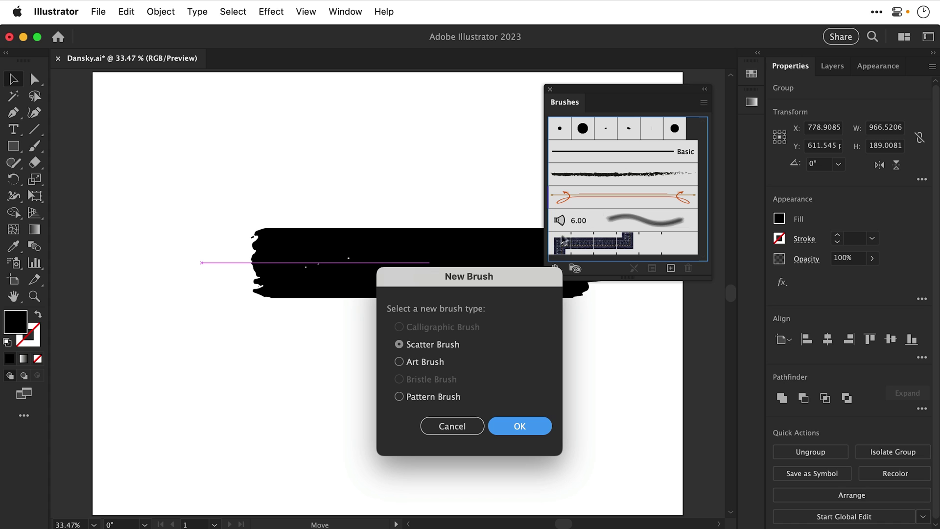
click(399, 362)
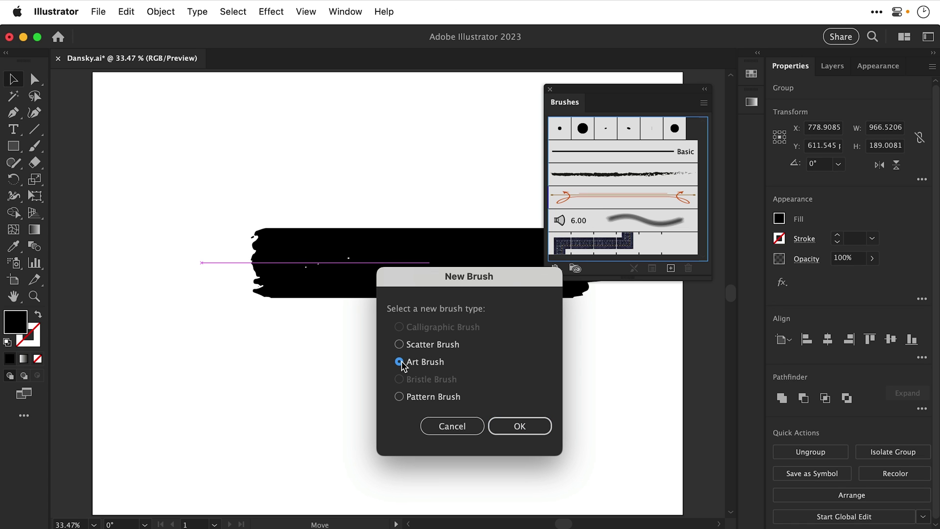
click(502, 425)
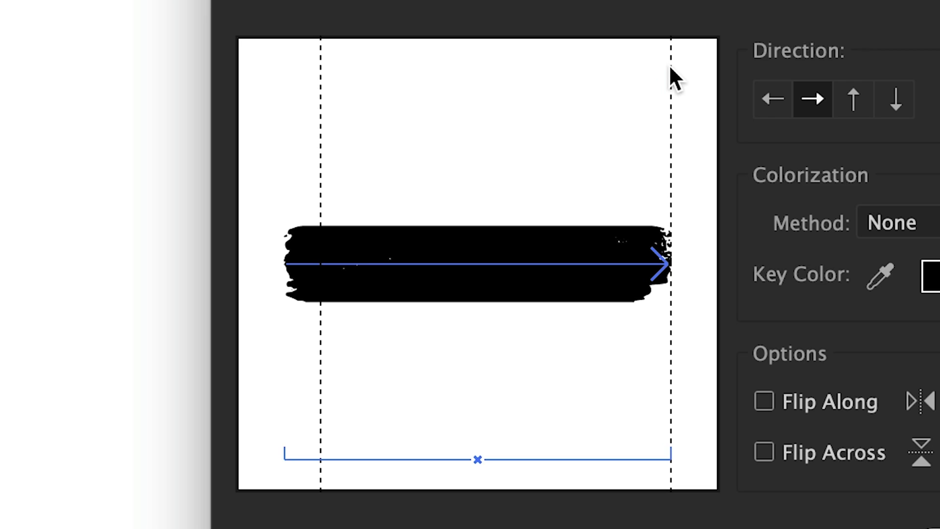
drag(669, 67, 625, 70)
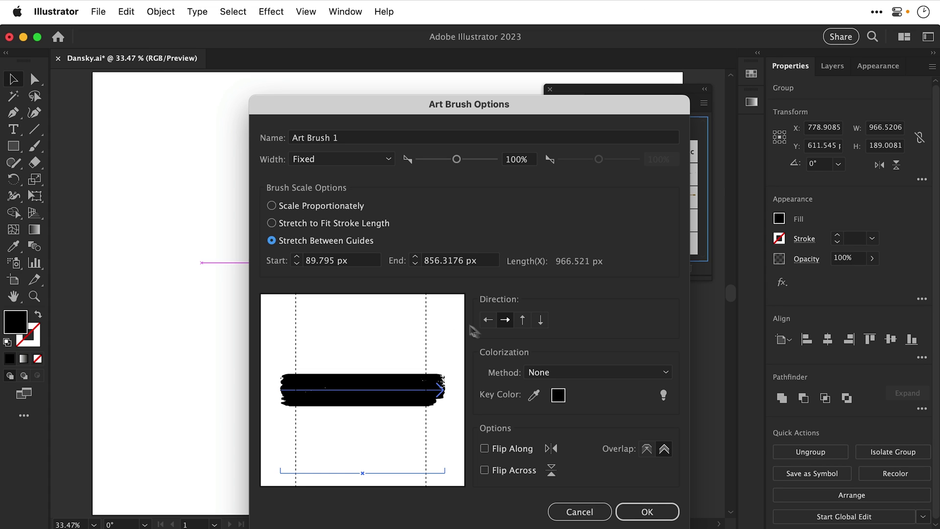
click(580, 371)
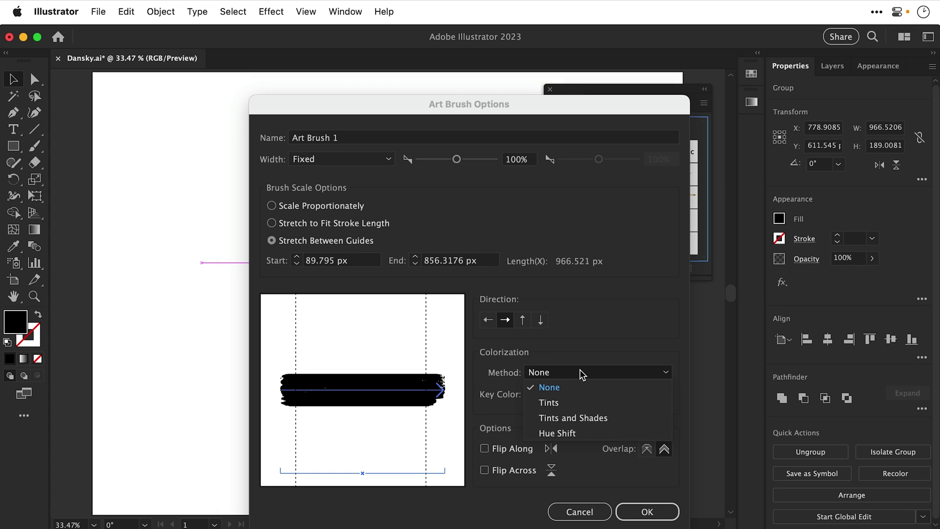
click(579, 405)
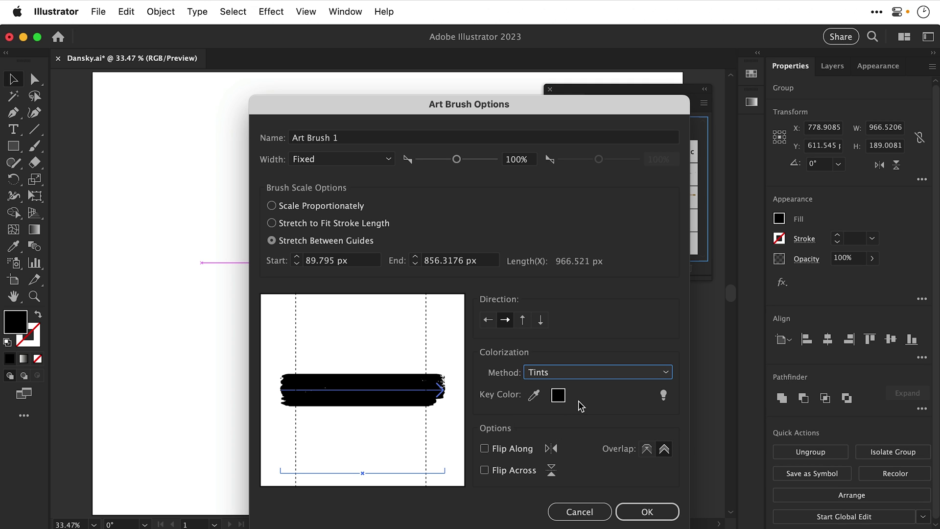
click(665, 512)
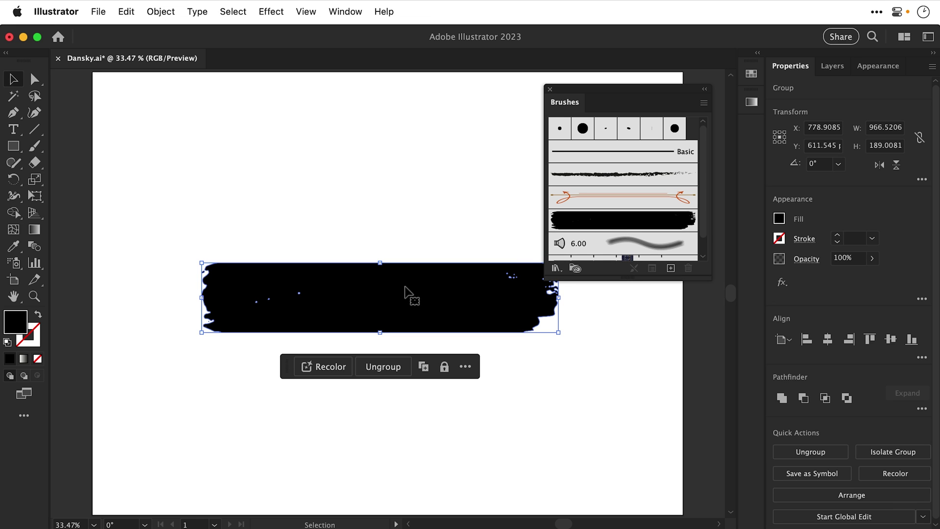
Step: Delete the original shape and paint a short arc and a long S-curve with the new art brush
key(a)
key(Delete)
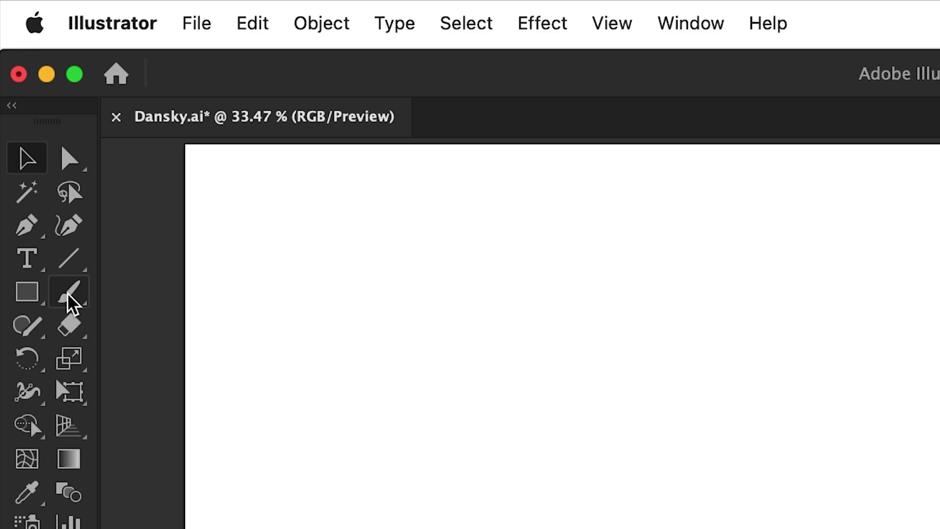
click(69, 302)
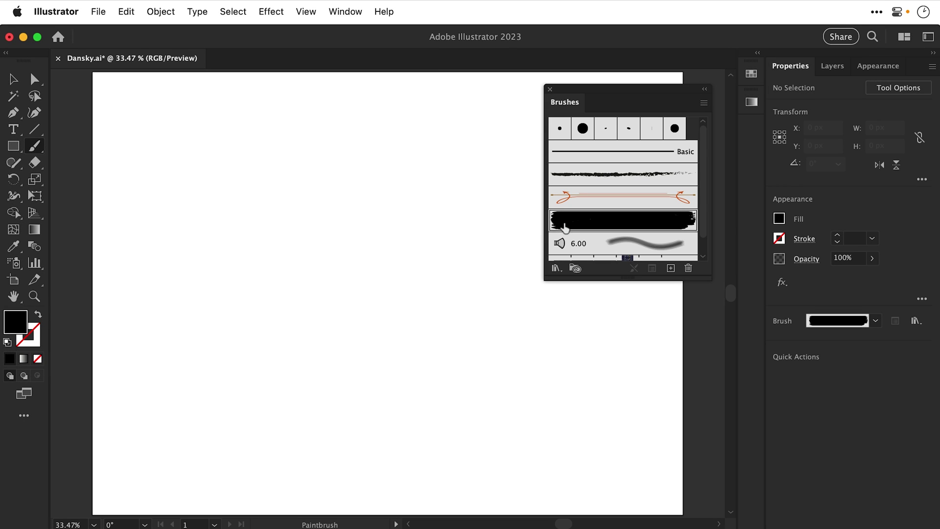
click(564, 227)
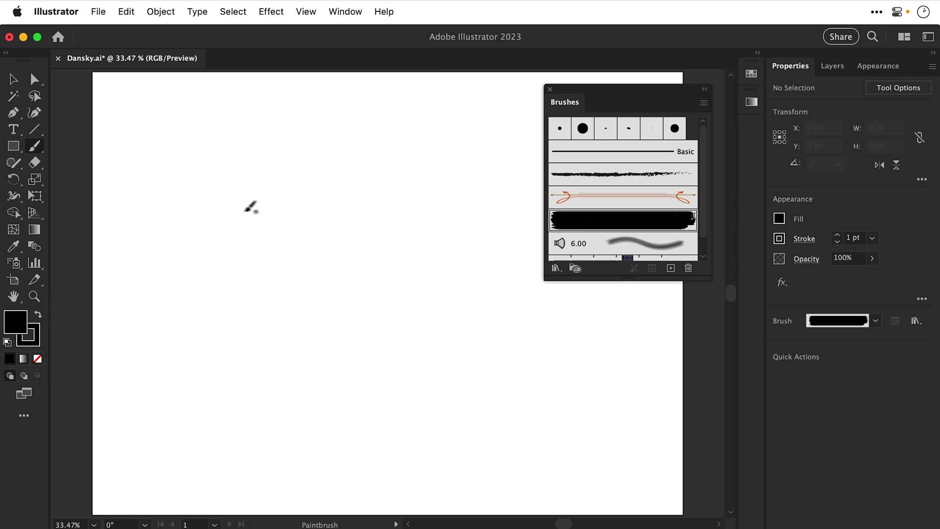
mouse_move(148, 211)
mouse_down()
mouse_move(180, 196)
mouse_move(285, 193)
mouse_move(385, 245)
mouse_up()
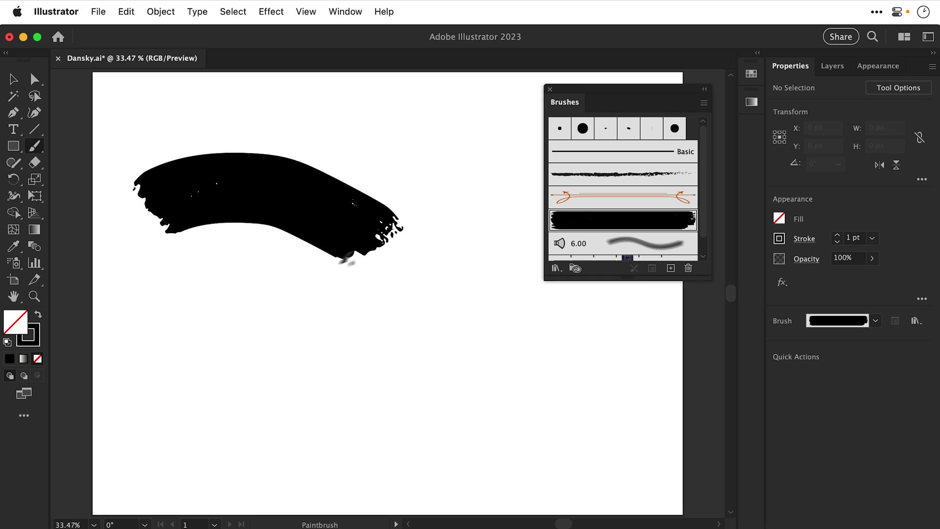
mouse_move(150, 343)
mouse_down()
mouse_move(220, 327)
mouse_move(253, 340)
mouse_move(362, 422)
mouse_move(446, 432)
mouse_move(518, 406)
mouse_move(573, 347)
mouse_up()
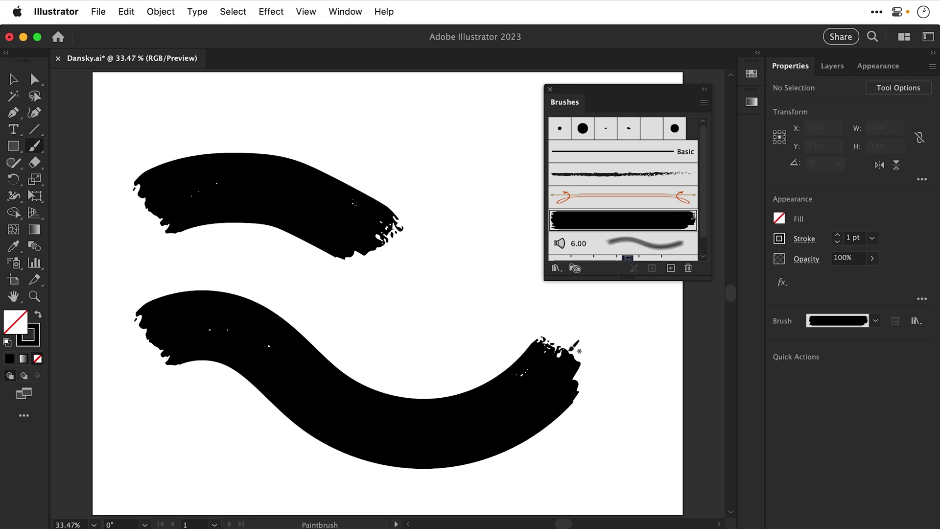
Step: Thin the stroke weight to 0.25, paint two test strokes, then select all and delete them
click(836, 242)
click(837, 242)
mouse_move(265, 268)
mouse_down()
mouse_move(386, 318)
mouse_move(476, 272)
mouse_move(489, 176)
mouse_move(431, 138)
mouse_up()
mouse_move(165, 104)
mouse_down()
mouse_move(283, 107)
mouse_move(355, 115)
mouse_up()
key(super+a)
key(Delete)
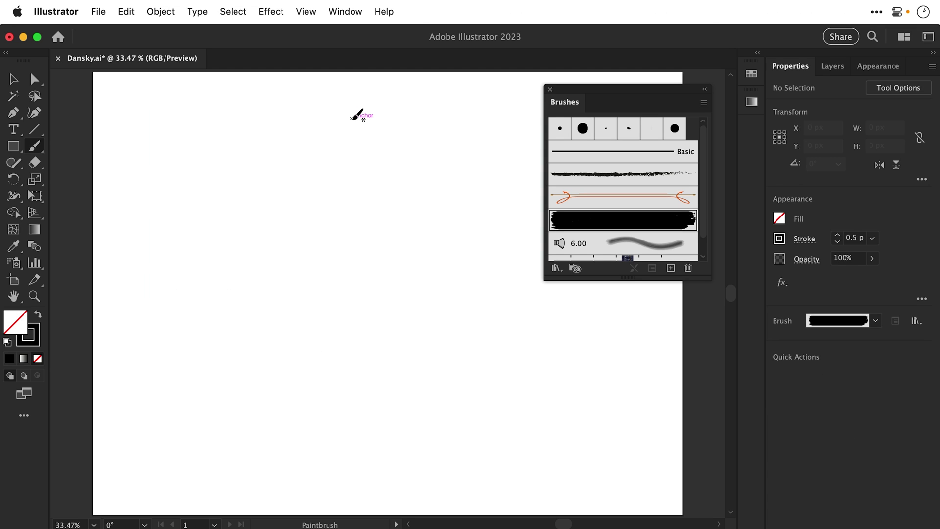
Step: Undo a large winding stroke, then hand-paint the letters d, a and n
mouse_move(156, 148)
mouse_down()
mouse_move(198, 207)
mouse_move(174, 359)
mouse_move(280, 450)
mouse_move(311, 328)
mouse_move(380, 148)
mouse_move(416, 268)
mouse_move(489, 306)
mouse_move(493, 417)
mouse_move(400, 448)
mouse_up()
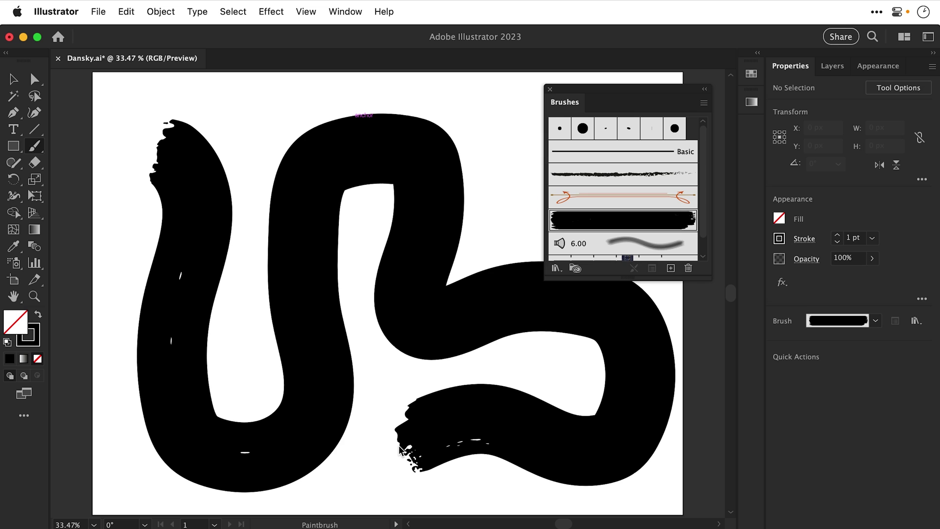
key(super+z)
mouse_move(267, 268)
mouse_down()
mouse_move(201, 278)
mouse_move(169, 321)
mouse_move(184, 338)
mouse_move(214, 347)
mouse_move(254, 339)
mouse_move(280, 293)
mouse_move(278, 169)
mouse_move(278, 344)
mouse_up()
mouse_move(364, 265)
mouse_down()
mouse_move(323, 271)
mouse_move(306, 312)
mouse_move(326, 336)
mouse_move(374, 307)
mouse_move(376, 266)
mouse_move(383, 345)
mouse_up()
mouse_move(406, 267)
mouse_down()
mouse_move(408, 345)
mouse_move(422, 262)
mouse_move(471, 295)
mouse_move(473, 336)
mouse_up()
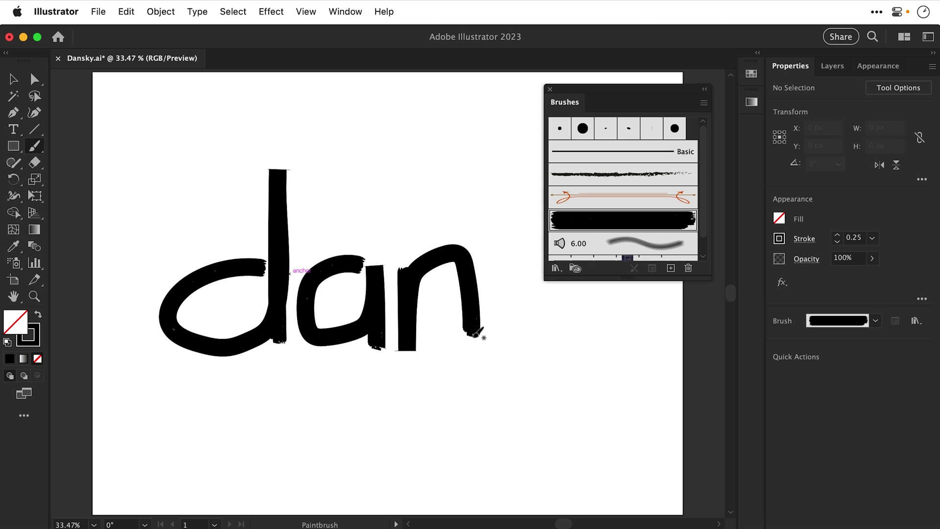